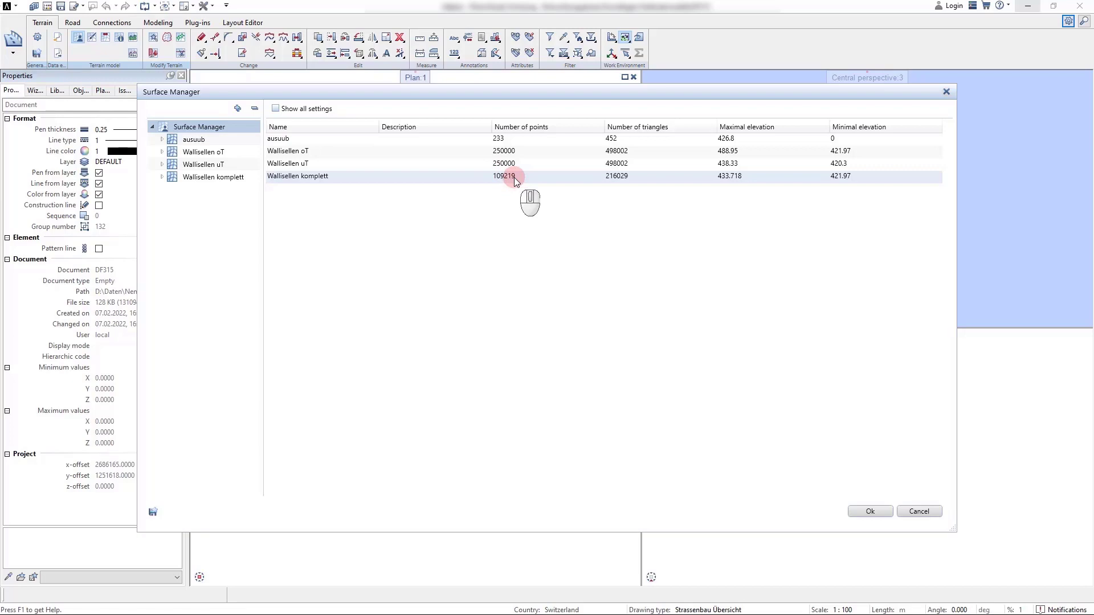
Step: Start the surface optimization wizard for the Wallisellen komplett surface, working on a copy named KEM
click(872, 511)
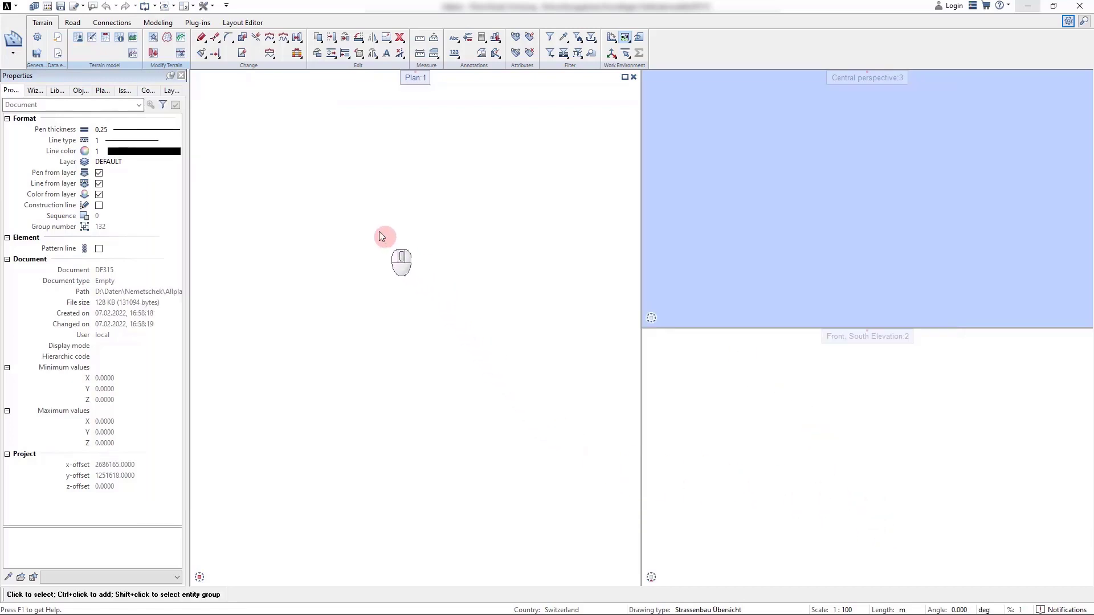
middle_drag(370, 228, 240, 166)
click(153, 38)
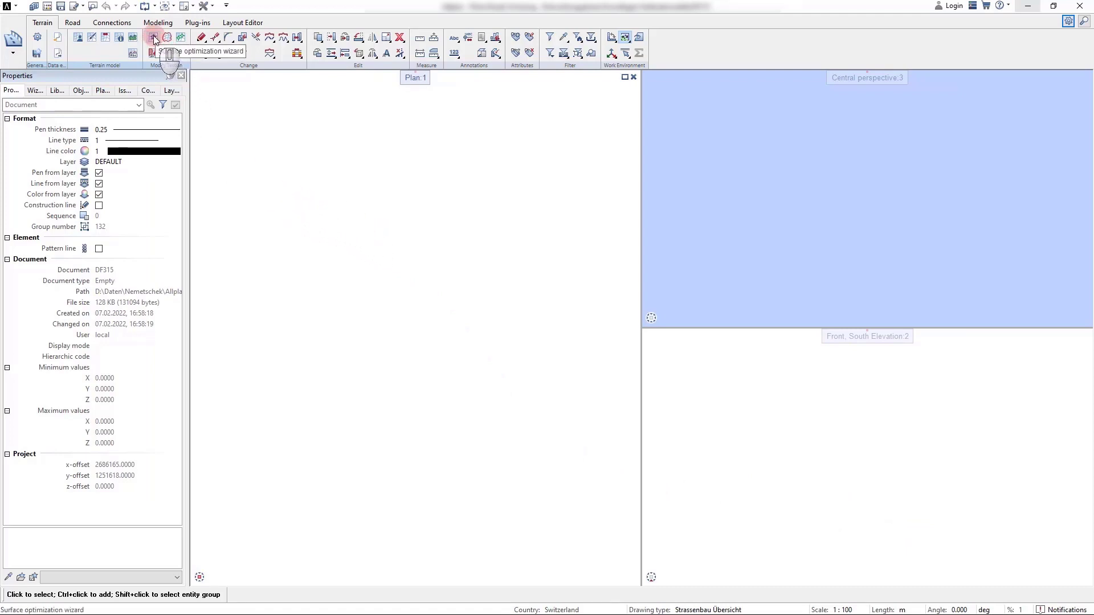
click(154, 37)
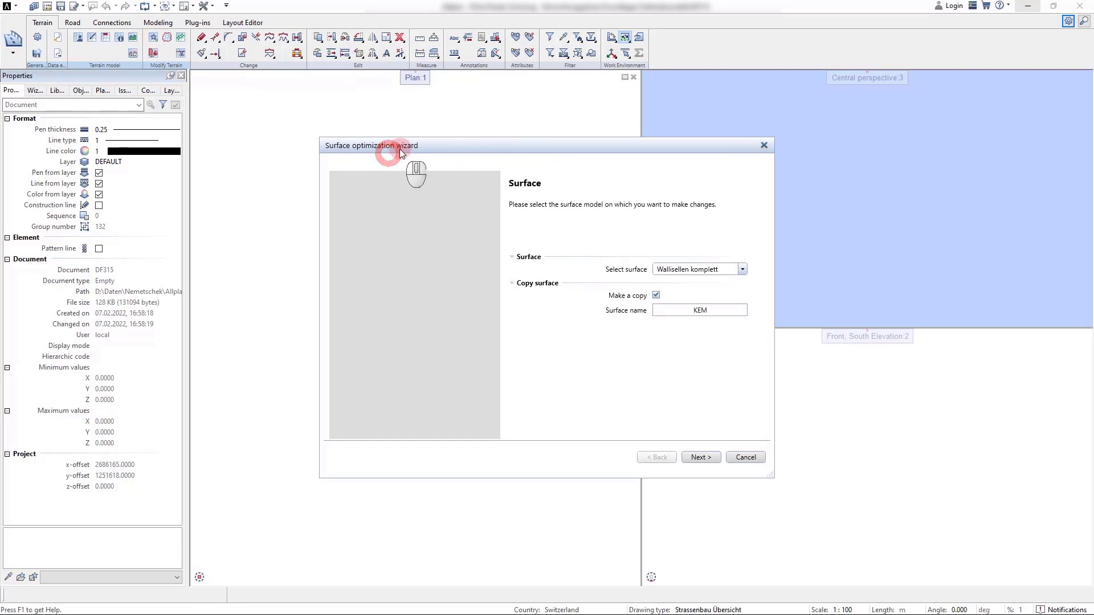
drag(399, 149, 266, 139)
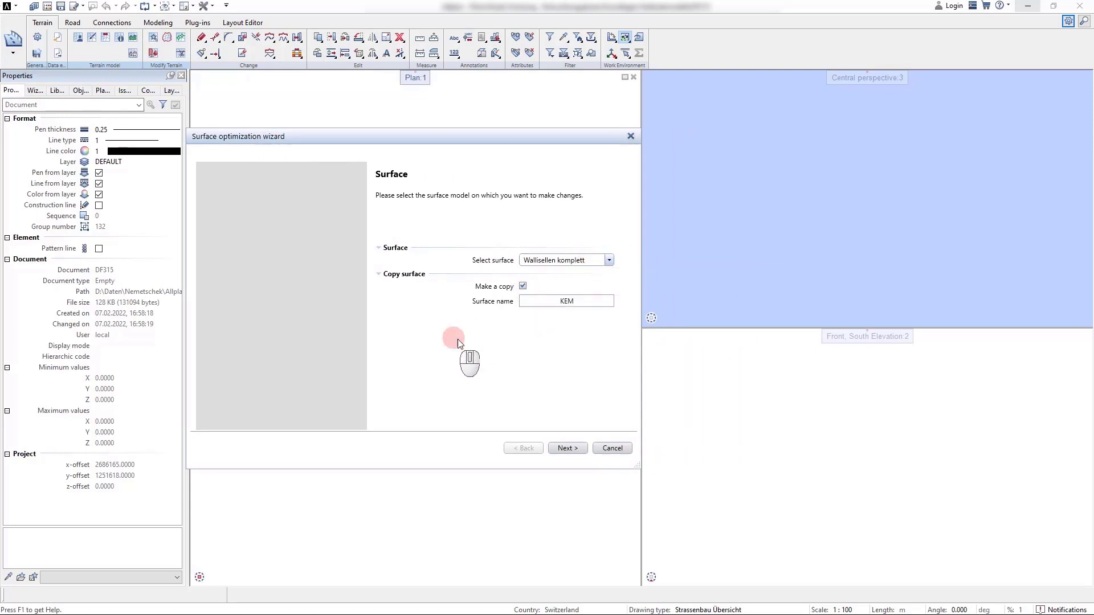
click(583, 305)
double_click(583, 305)
click(586, 305)
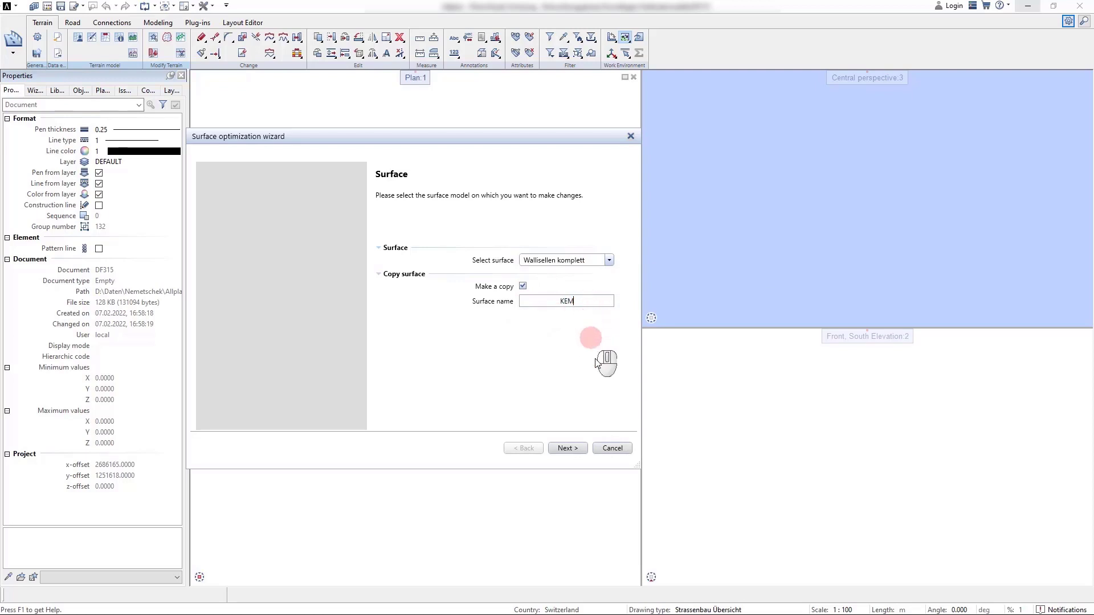
click(569, 449)
click(571, 450)
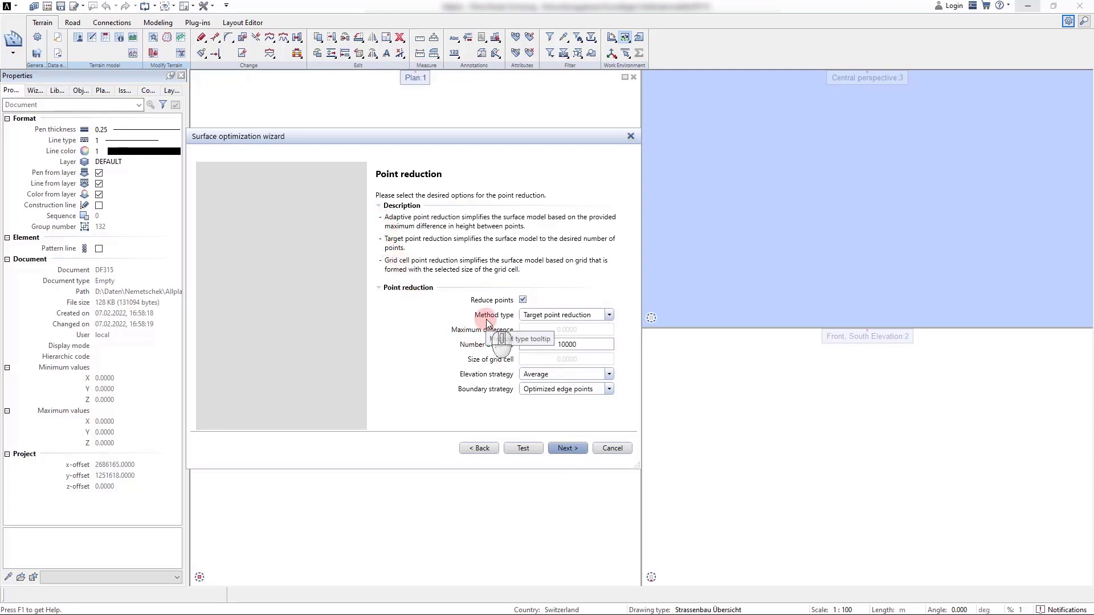
Step: Accept target point reduction to 10000 points, with Average elevation strategy and Optimized edge points as boundary strategy
click(609, 315)
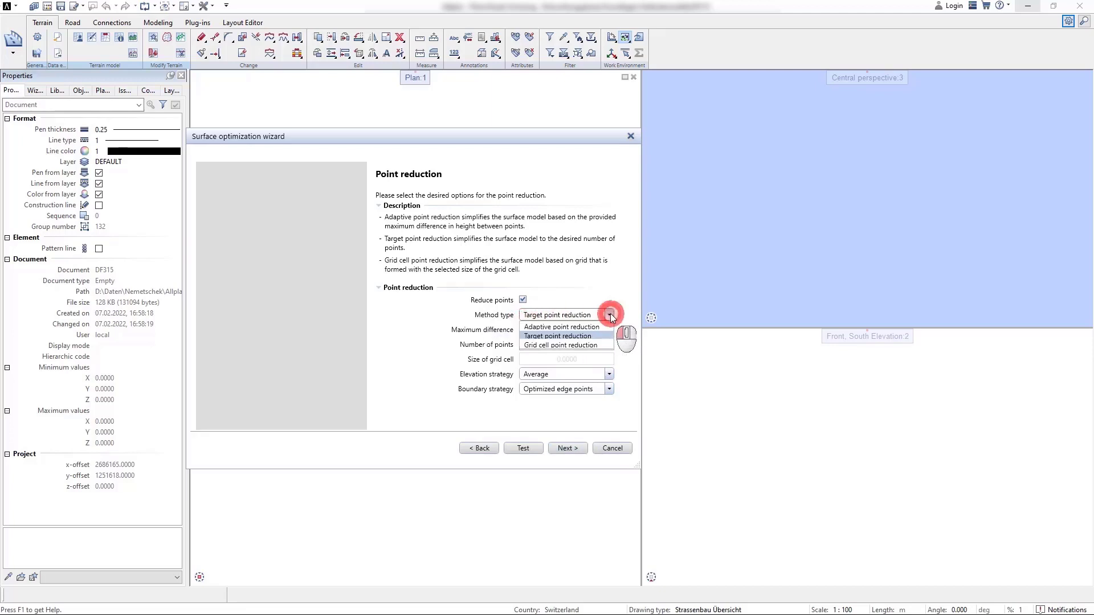
click(611, 316)
double_click(590, 344)
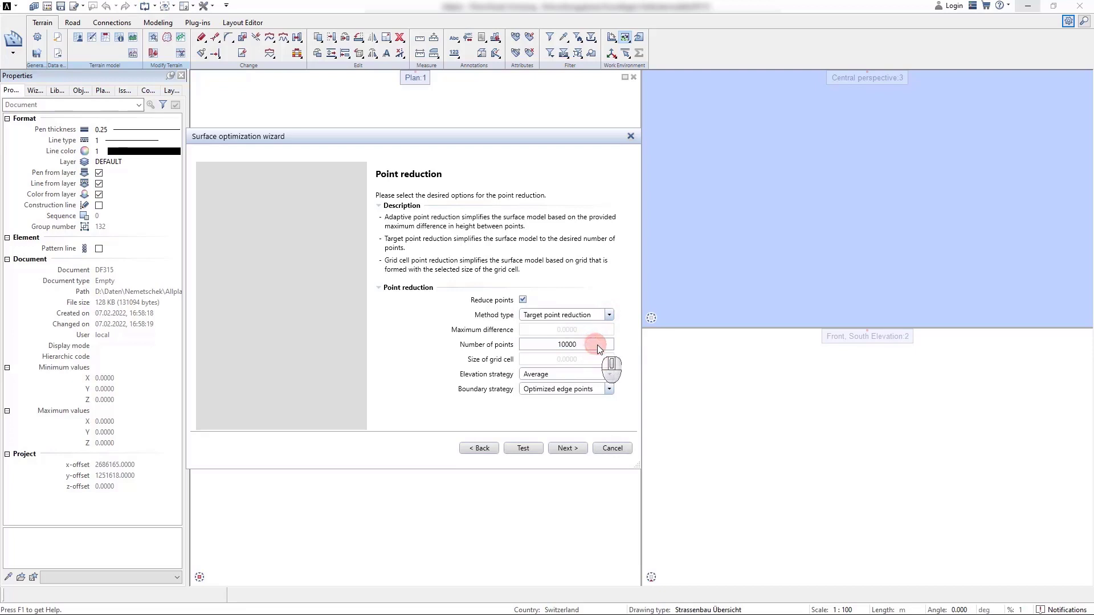
click(609, 375)
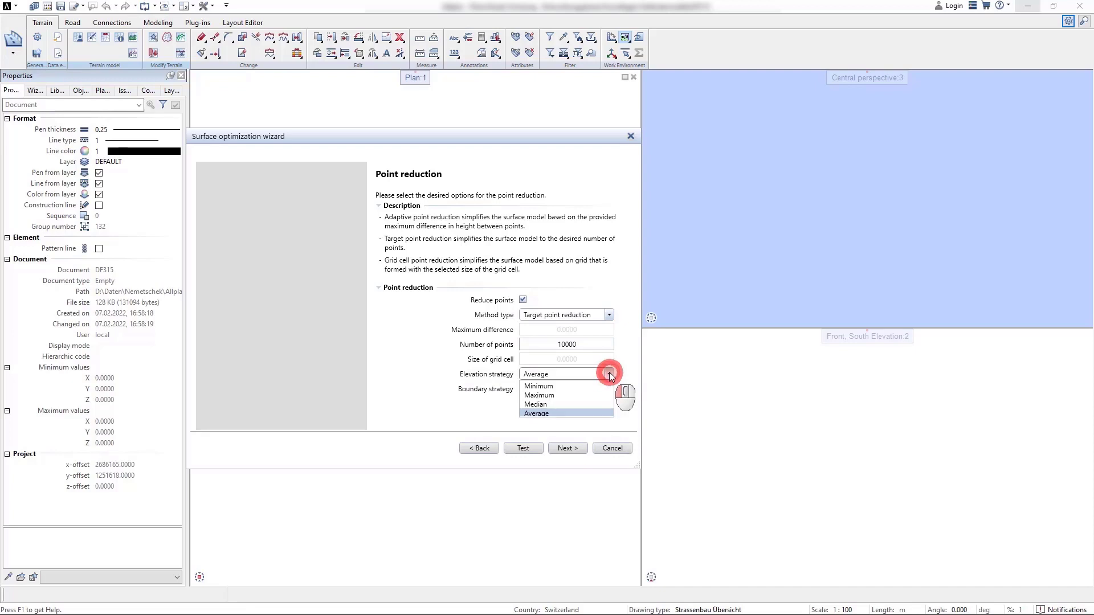
click(609, 374)
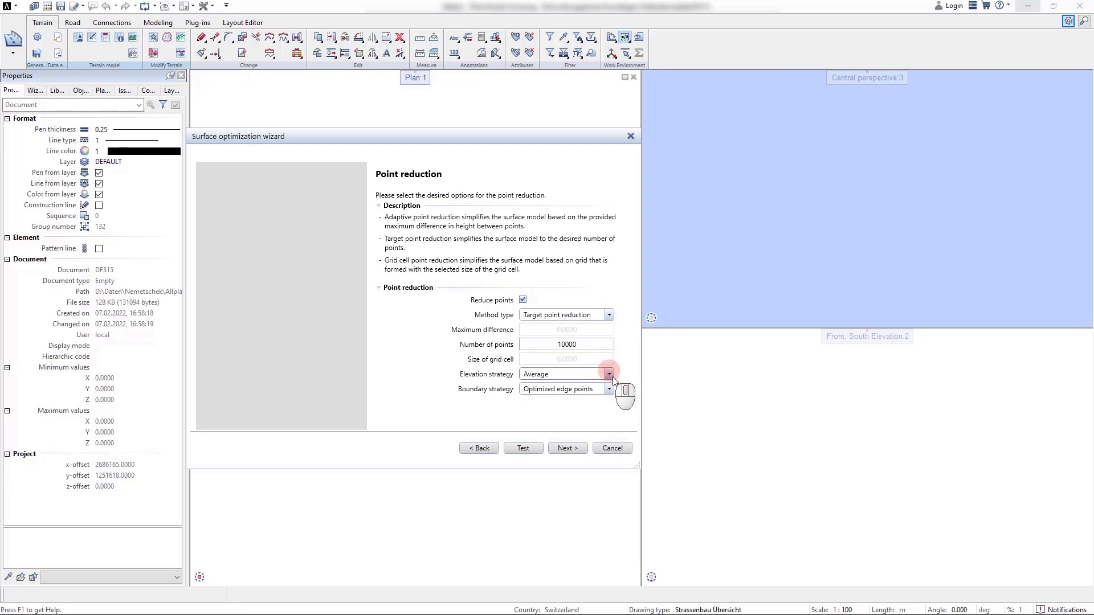
click(567, 448)
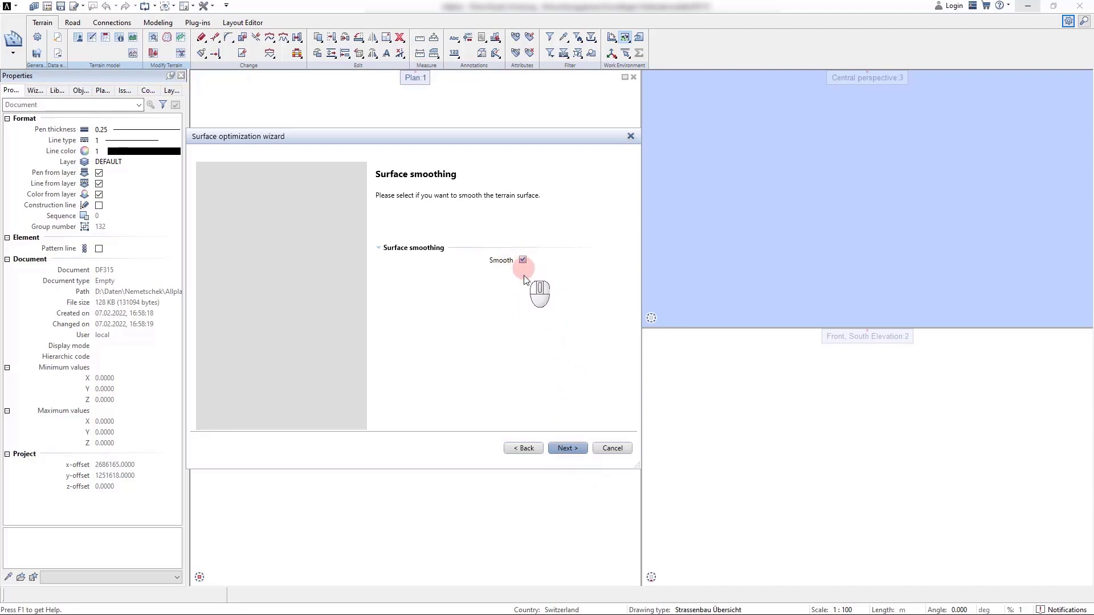
Step: Keep surface smoothing and valley and ridges optimization at Best resolution enabled, and run the optimization
click(567, 449)
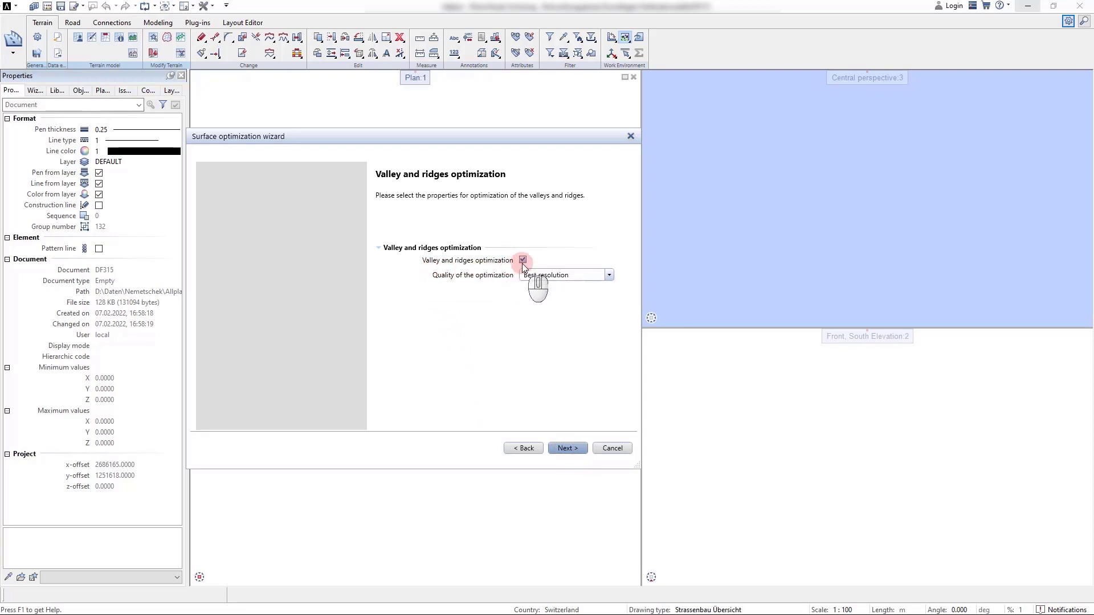
click(572, 444)
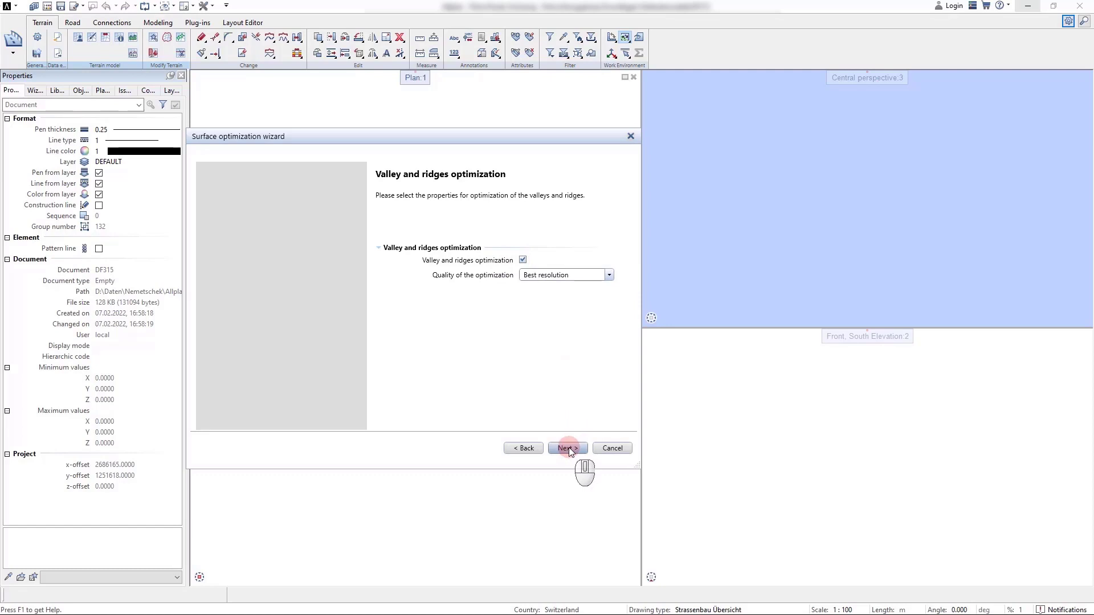
click(569, 448)
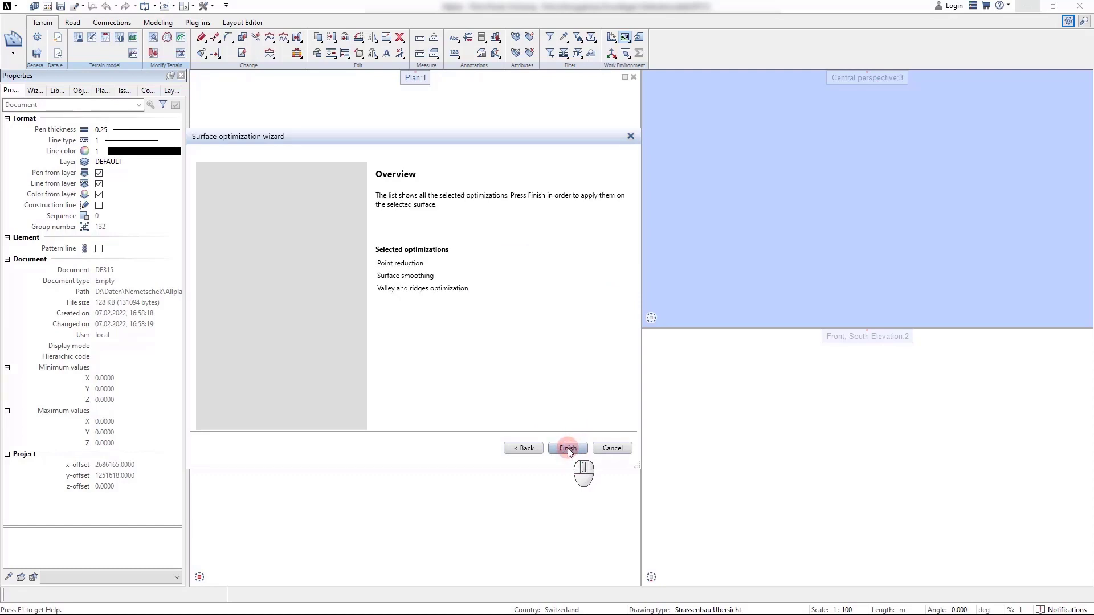
click(567, 448)
click(567, 448)
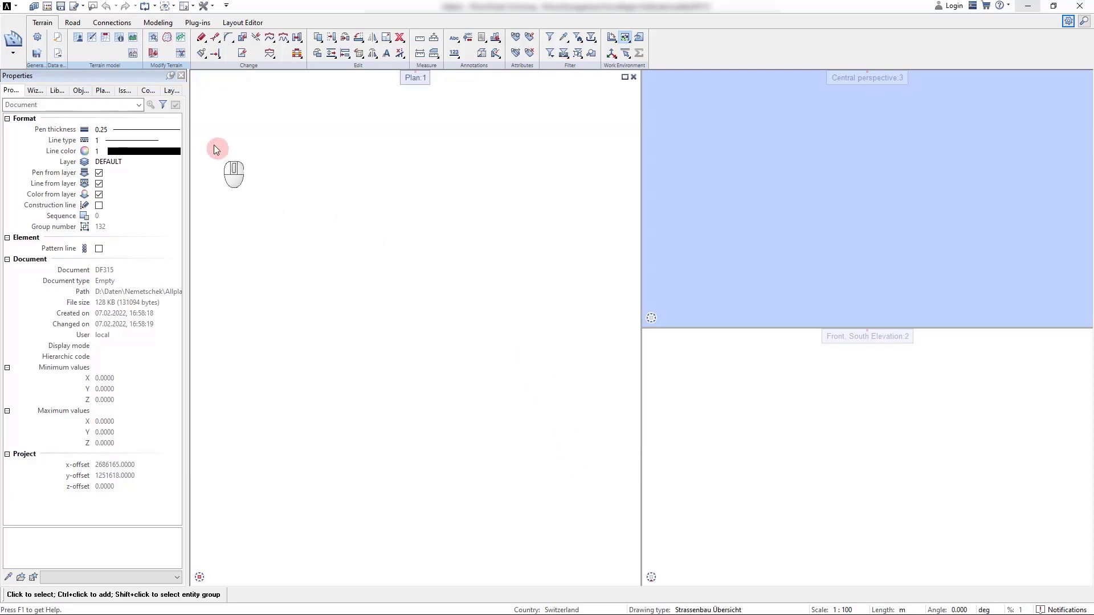
Step: Check the point and triangle numbers of KEM in the Surface Manager and compare them with the Wallisellen komplett surface
click(79, 38)
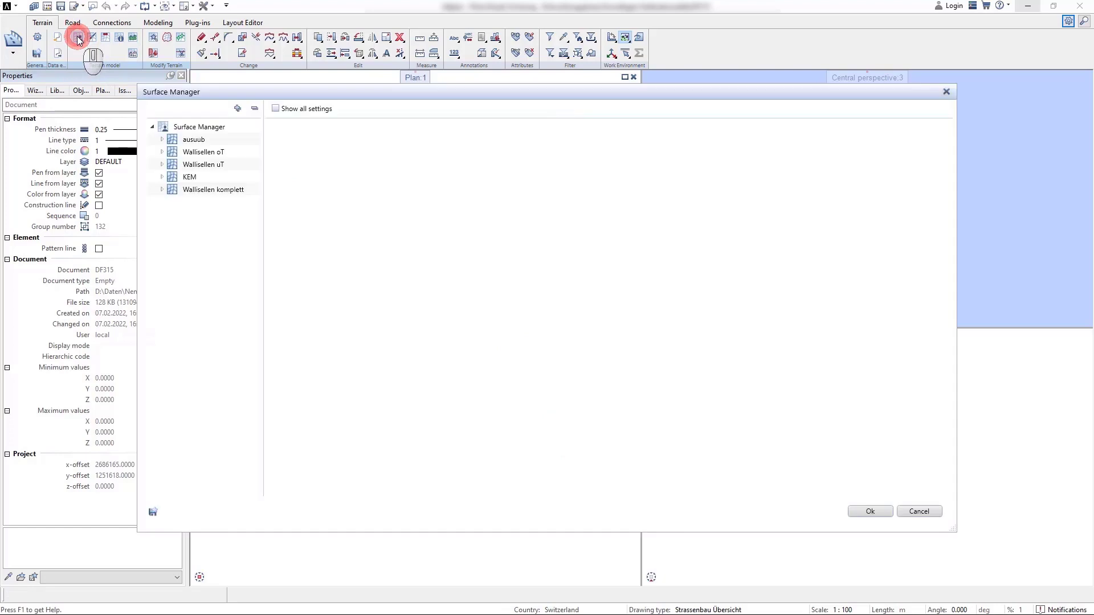
click(198, 179)
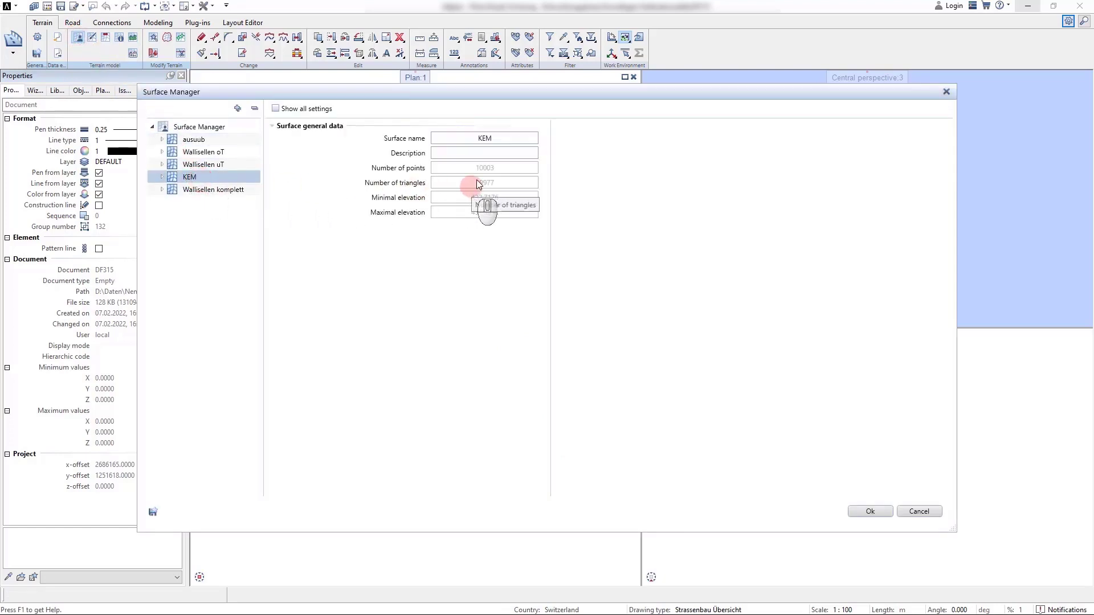
click(186, 129)
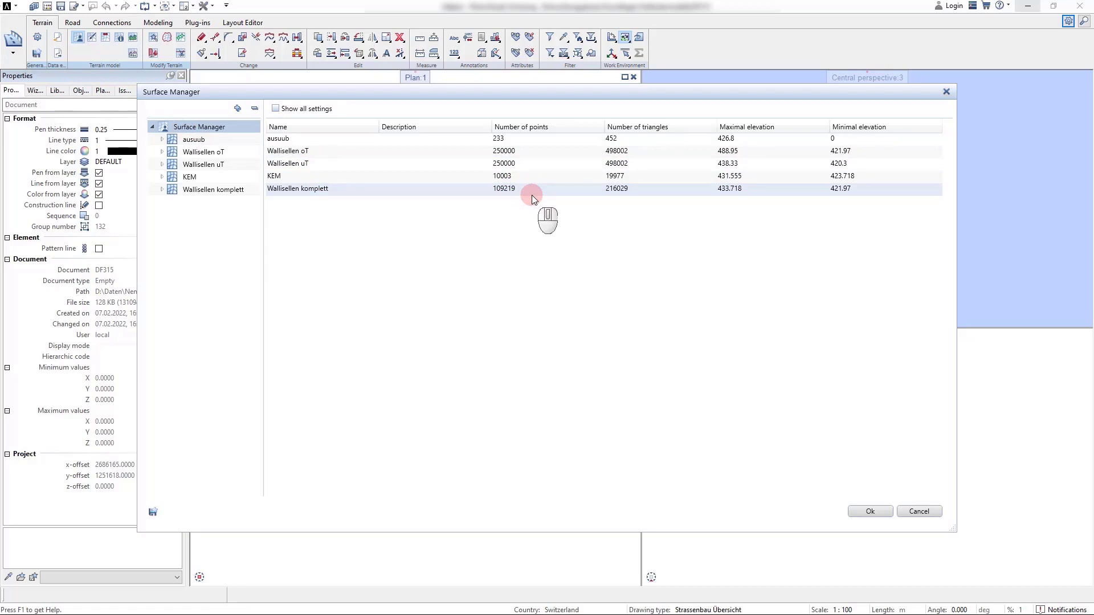
click(860, 512)
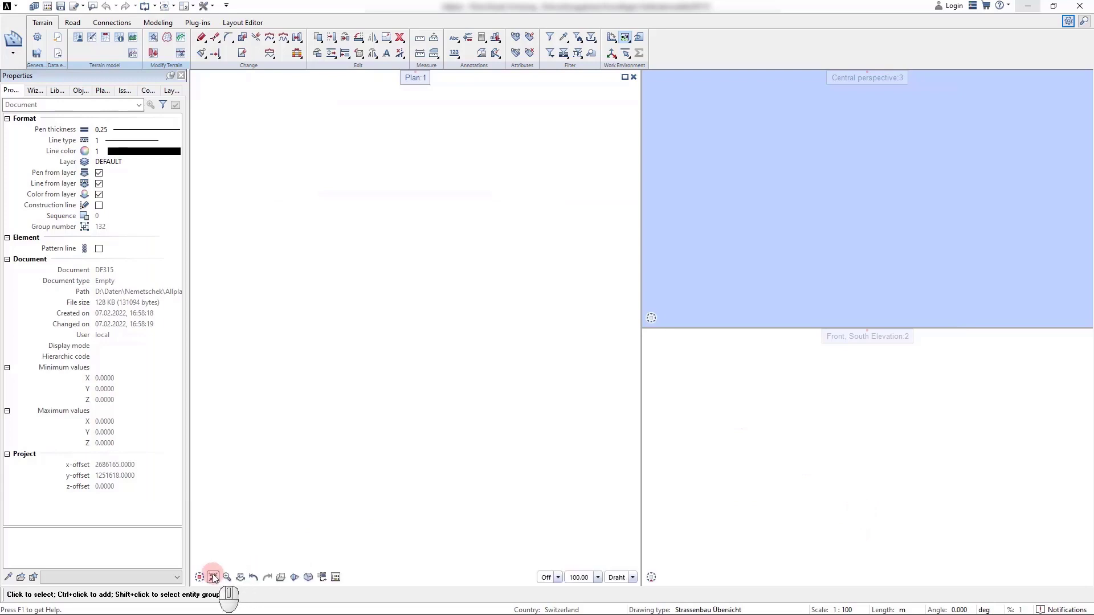
Step: Display the KEM surface in the drawing with the 3D Flächen visual style
click(214, 575)
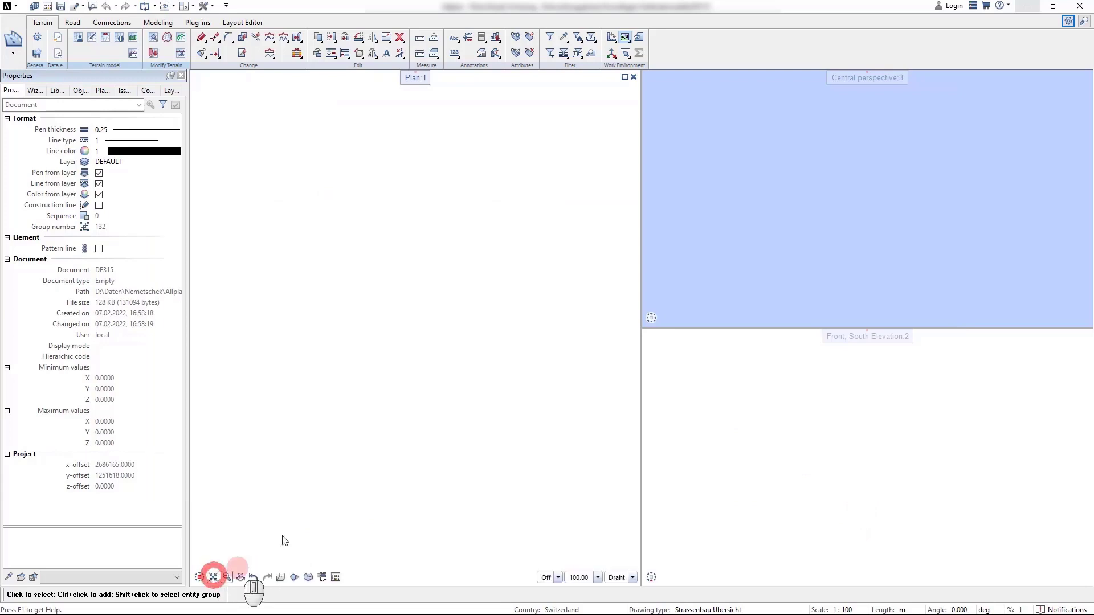
click(91, 39)
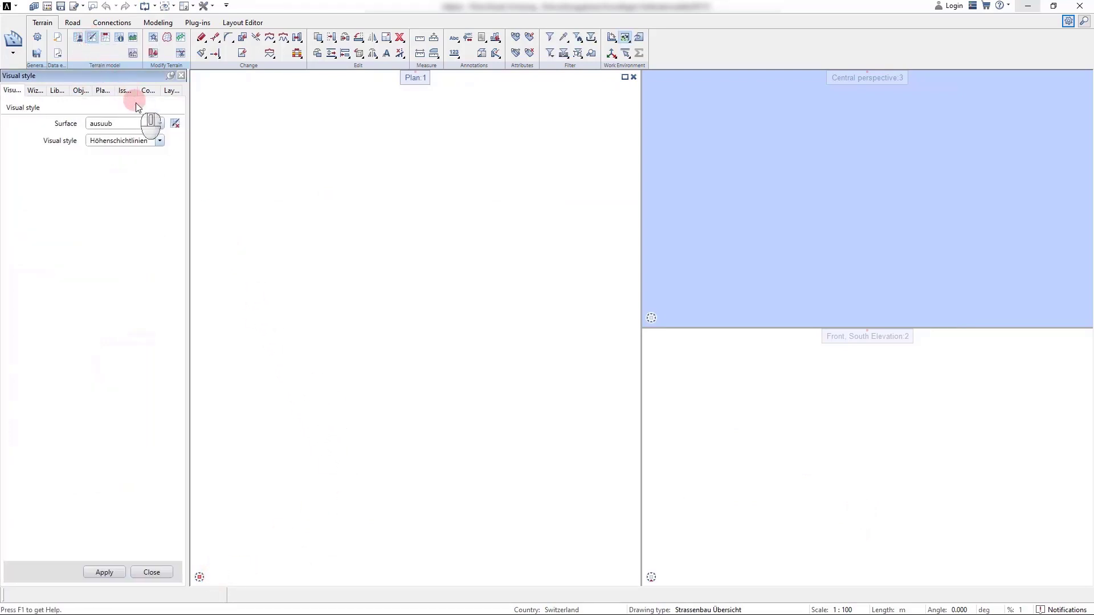
click(161, 123)
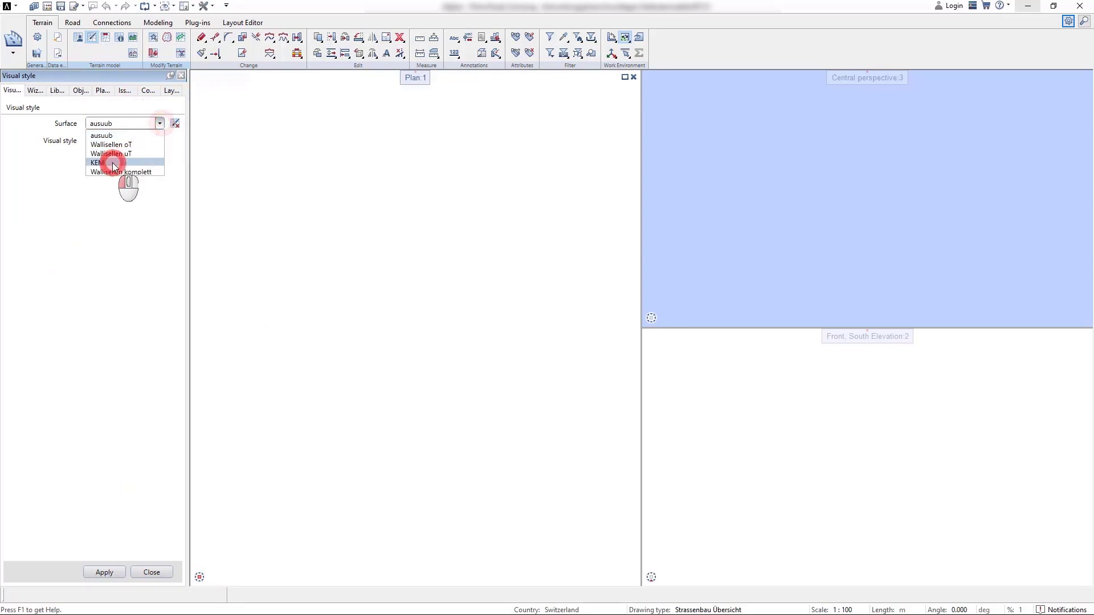
click(113, 162)
click(160, 140)
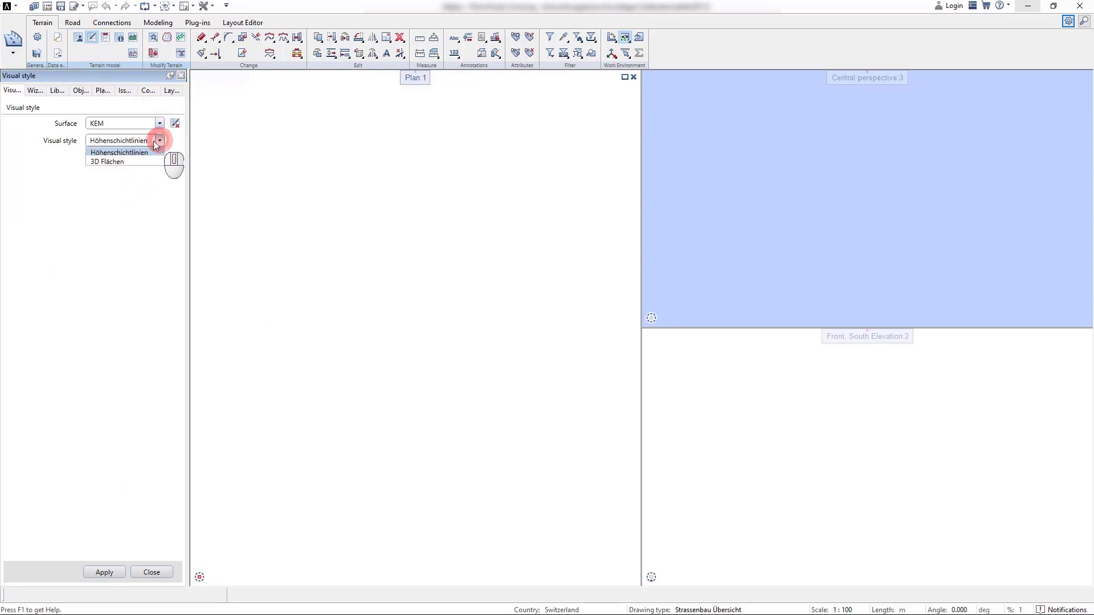
click(129, 161)
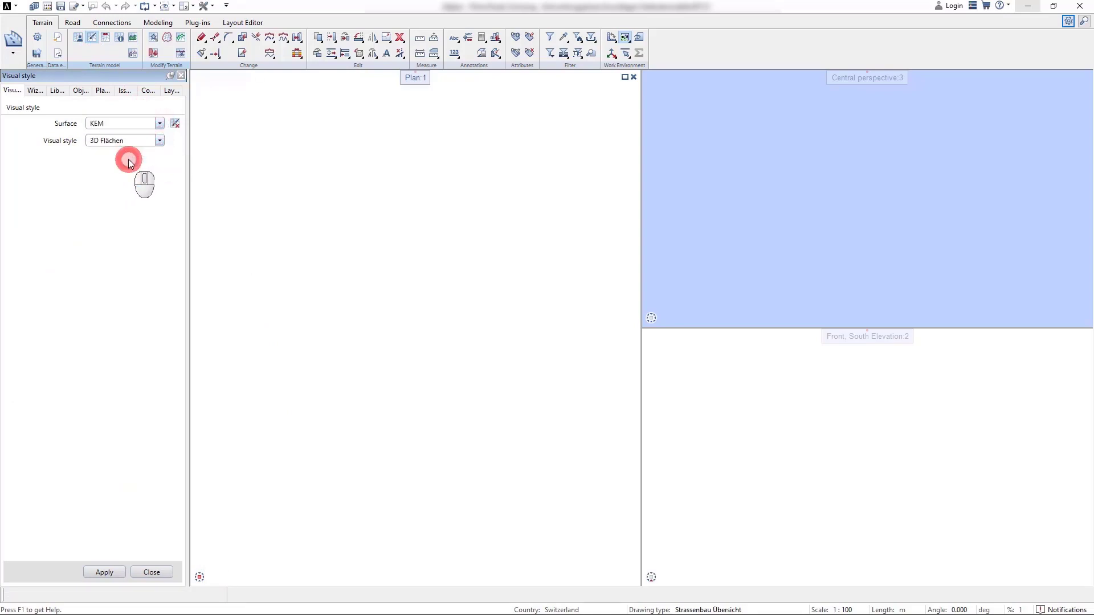
click(107, 574)
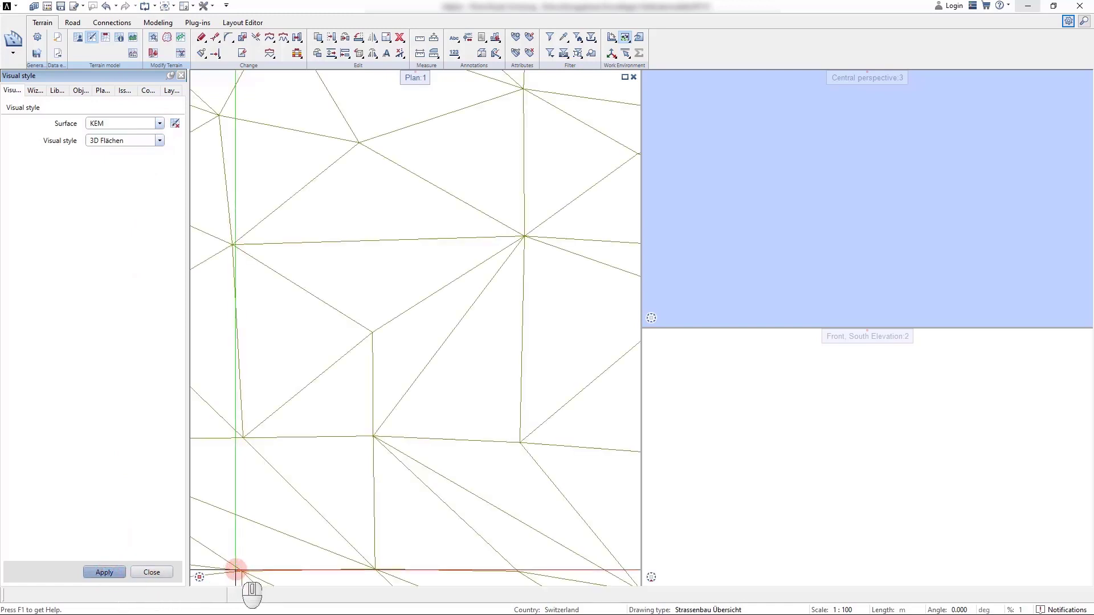
Step: Inspect the whole KEM triangle mesh in the plan, central perspective and south elevation views, and leave the visual style command
click(211, 578)
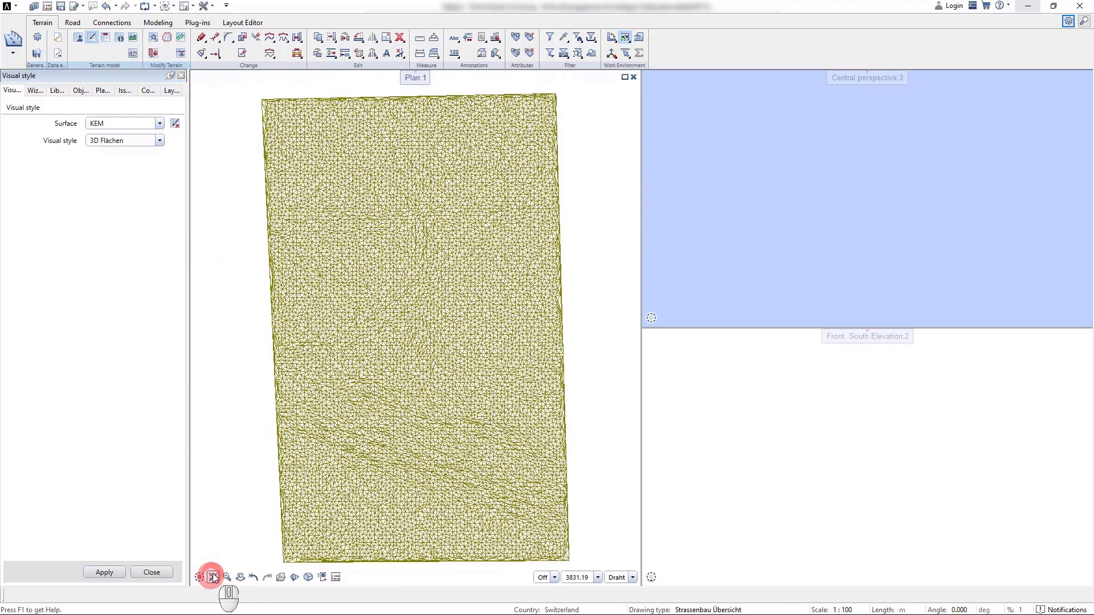
click(665, 318)
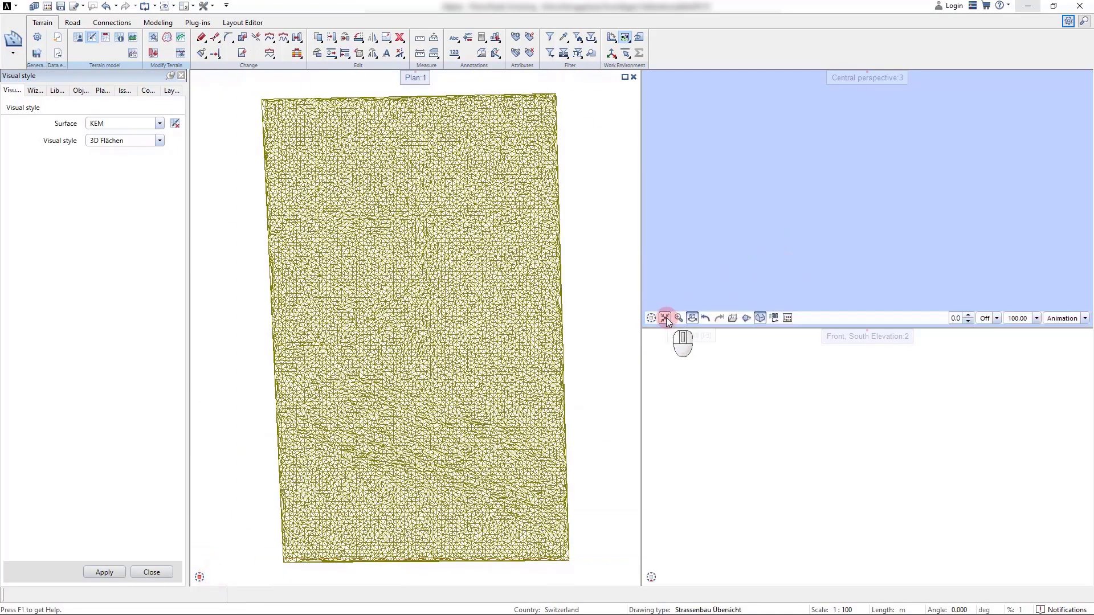
drag(806, 227, 959, 245)
scroll(901, 249, up, 5)
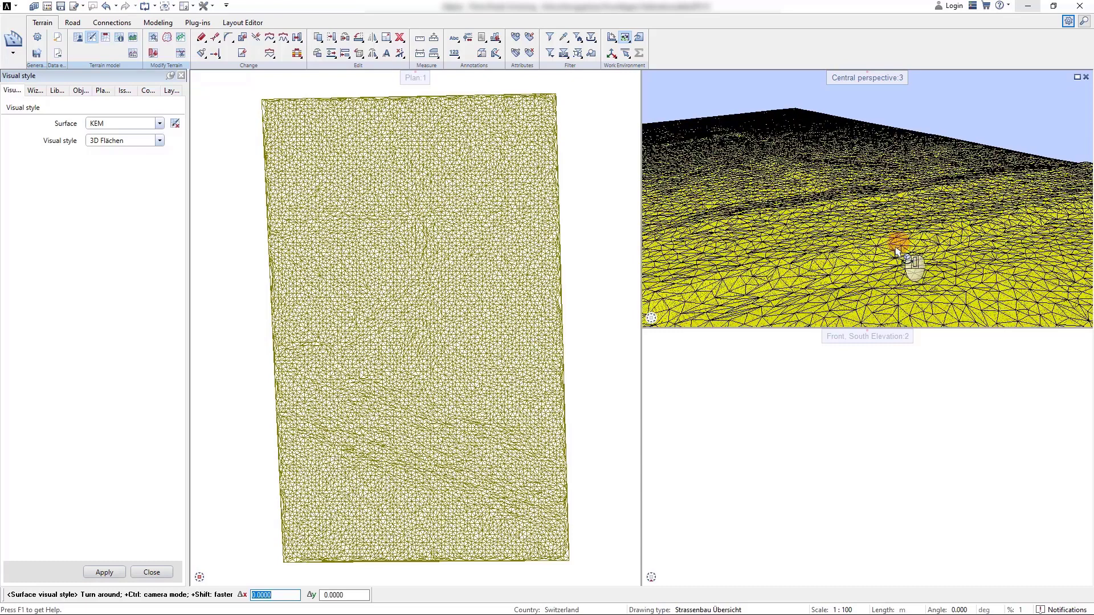
click(665, 578)
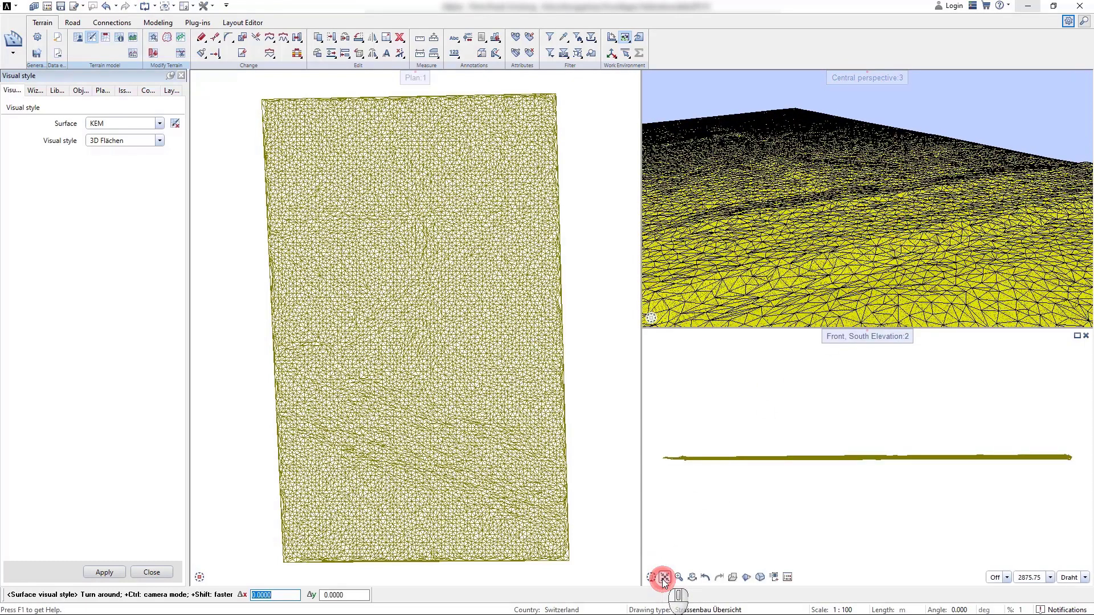
click(209, 552)
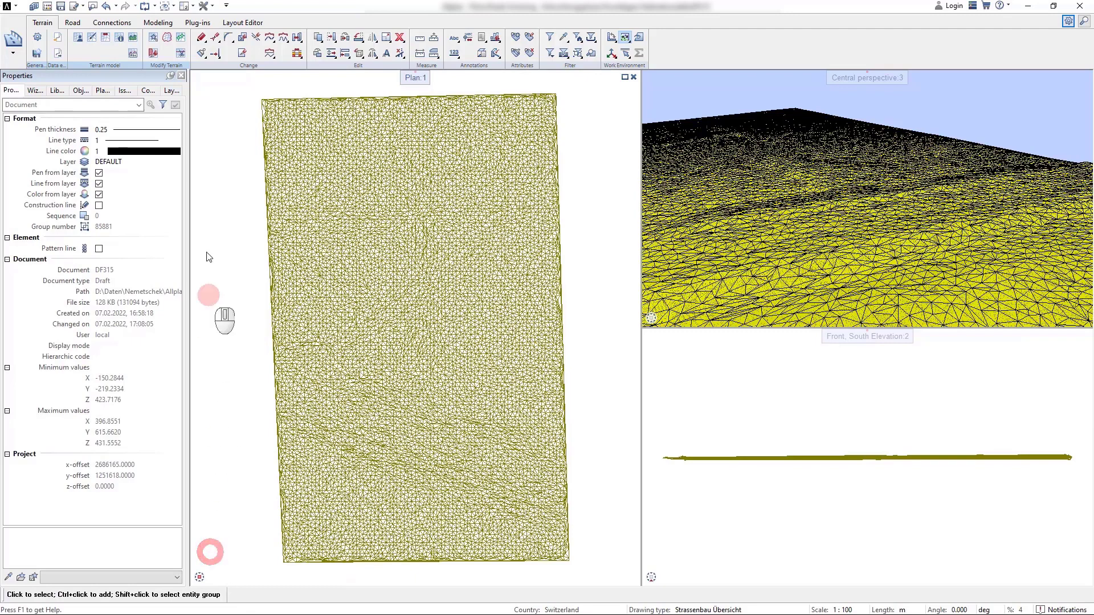
Step: Delete all displayed 3D faces of the KEM surface from the drawing
click(400, 40)
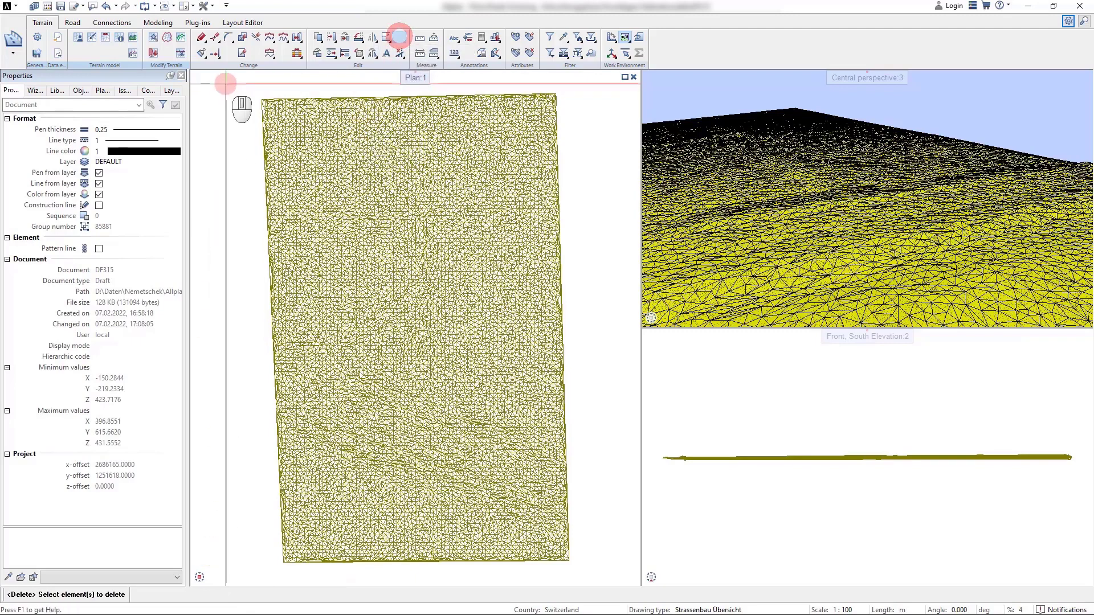
drag(227, 85, 587, 576)
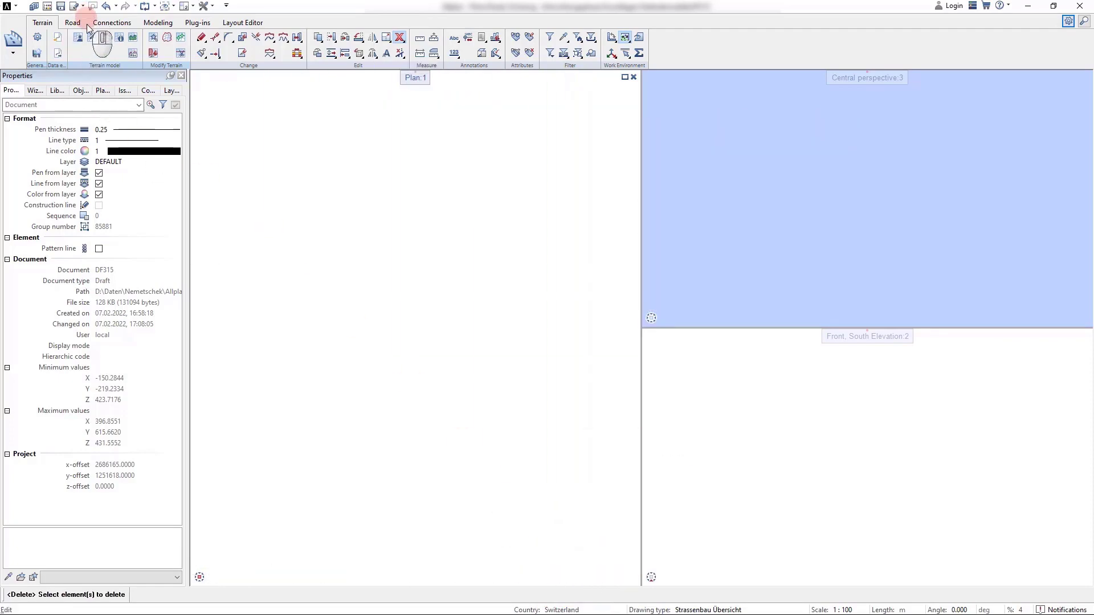
Step: Create a copy of the KEM surface in the Surface Manager
click(78, 39)
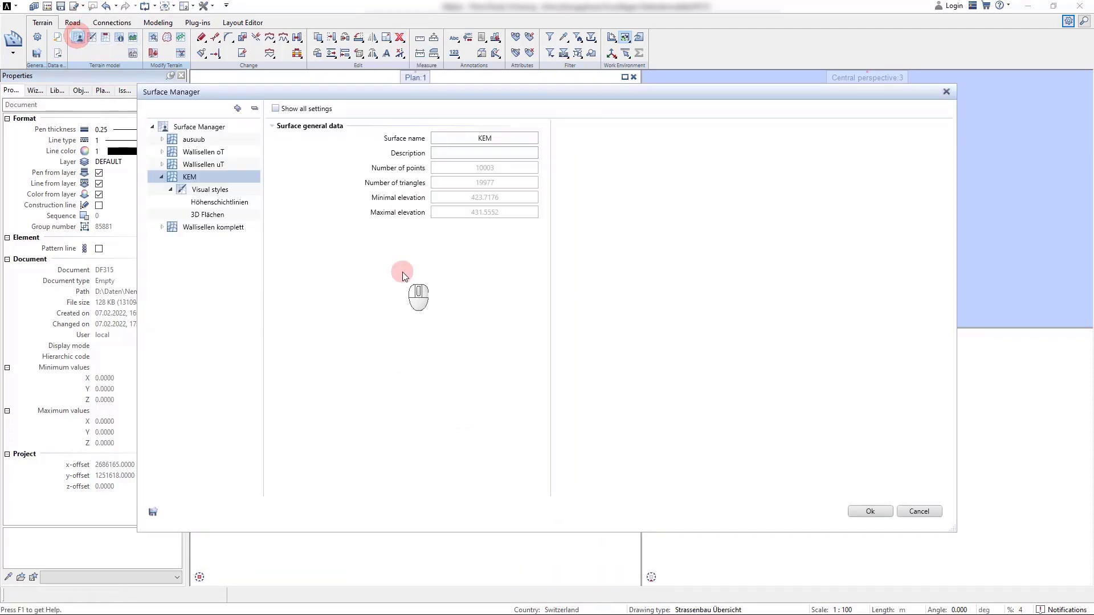
right_click(233, 177)
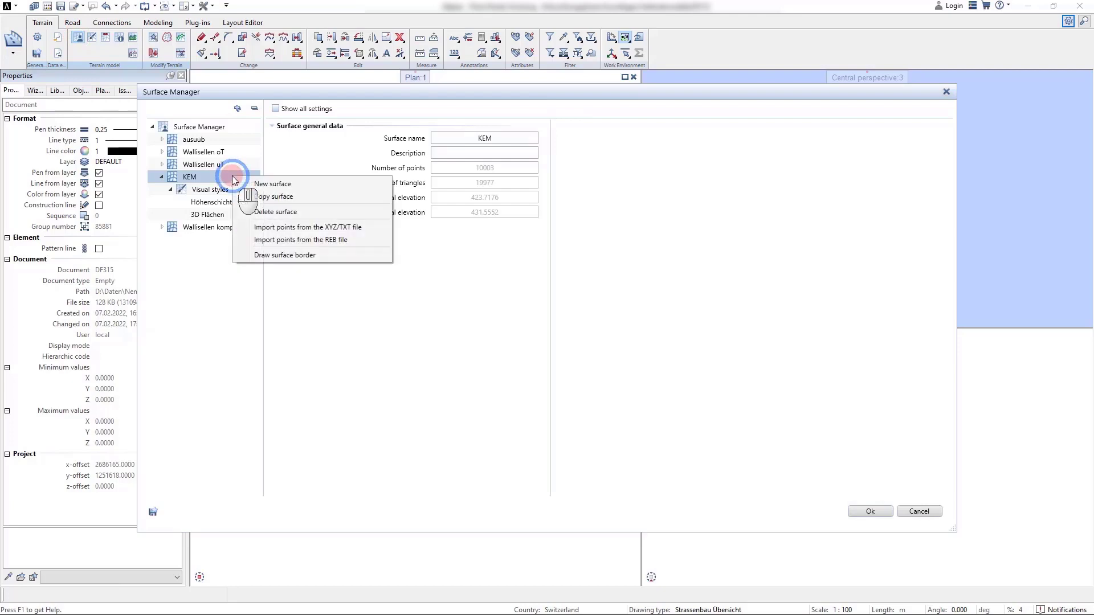
click(303, 196)
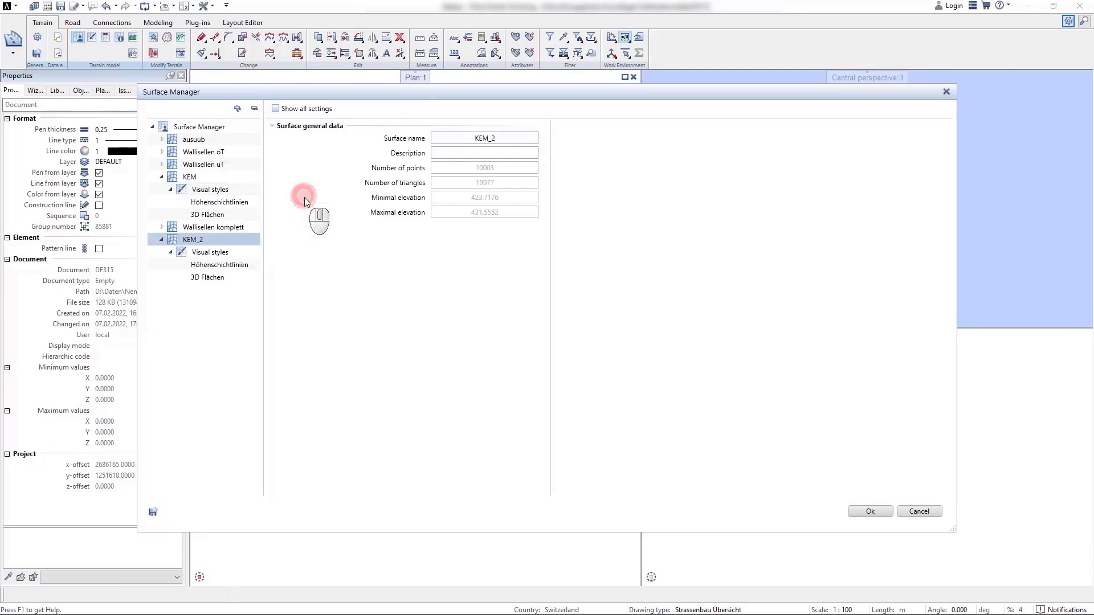
Step: Save the surface copy and display KEM_2 in the drawing with the 3D Flächen visual style
click(880, 510)
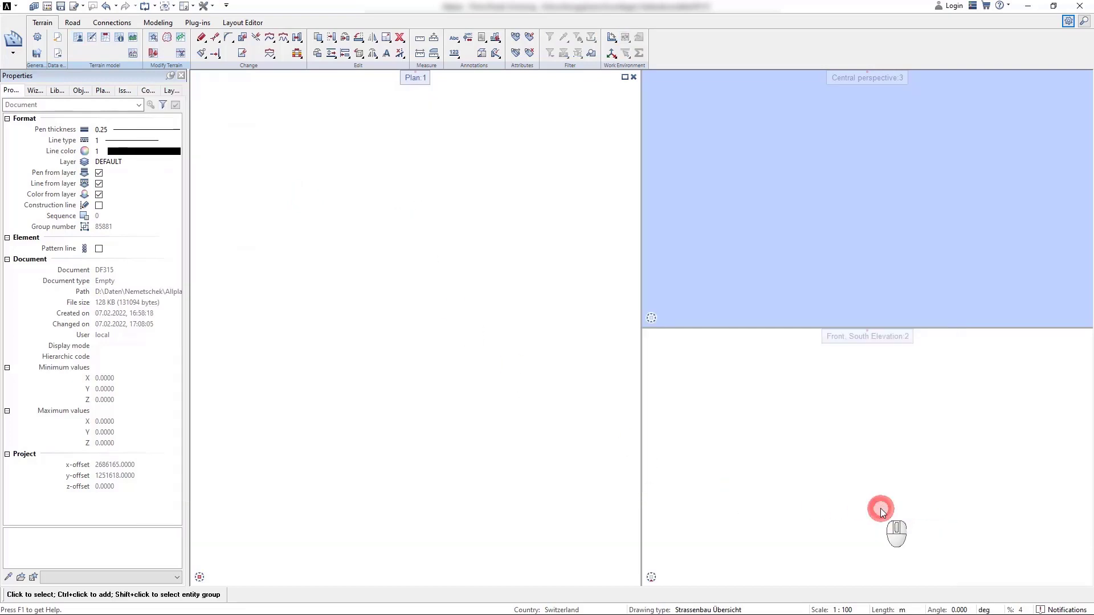
click(92, 36)
click(159, 124)
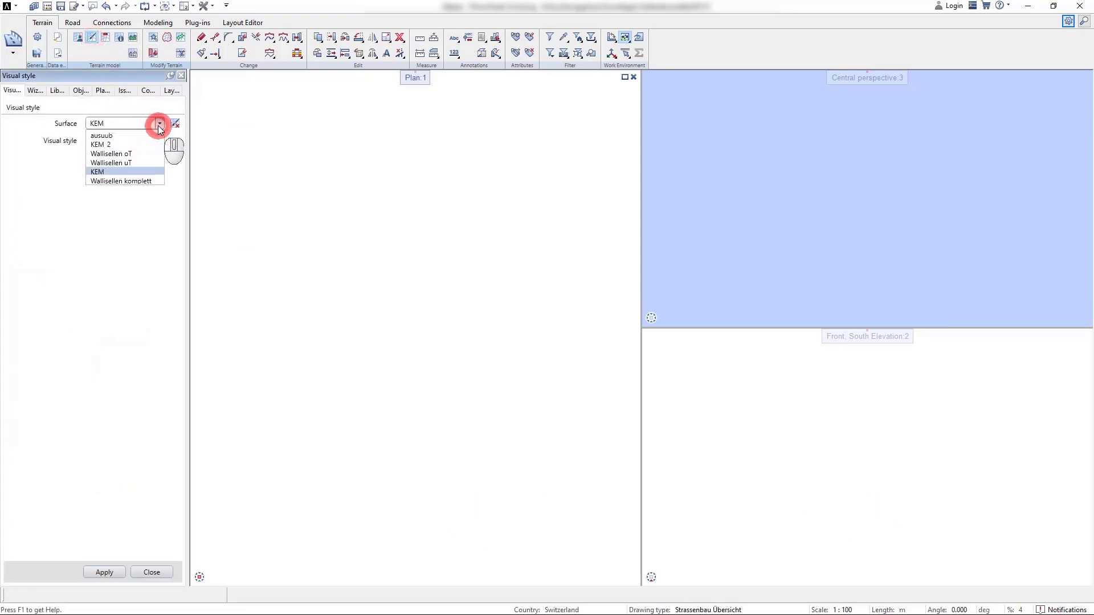
click(133, 143)
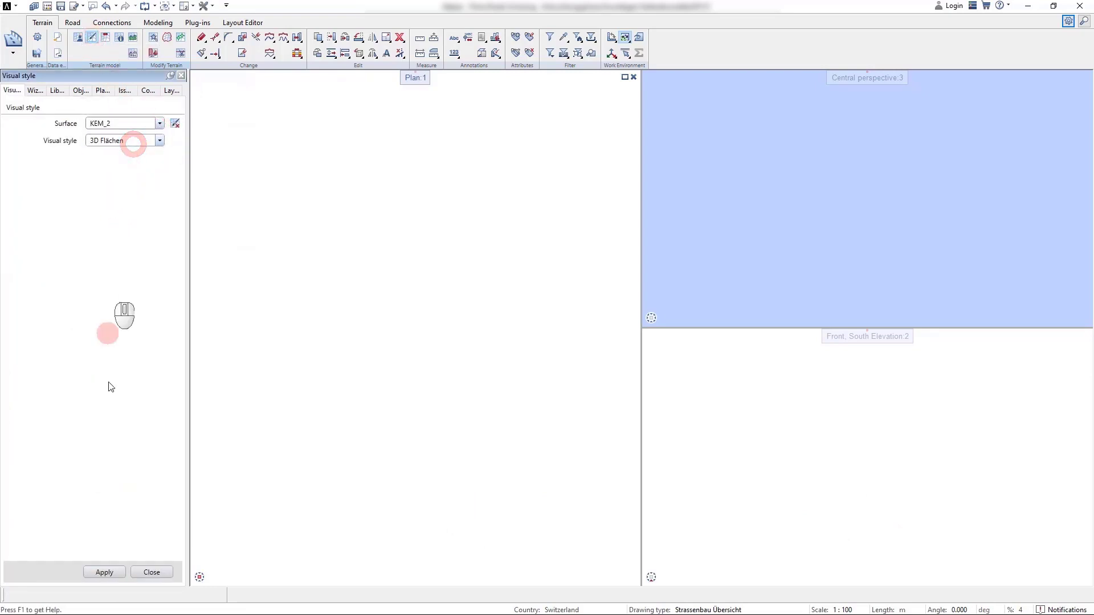
click(105, 571)
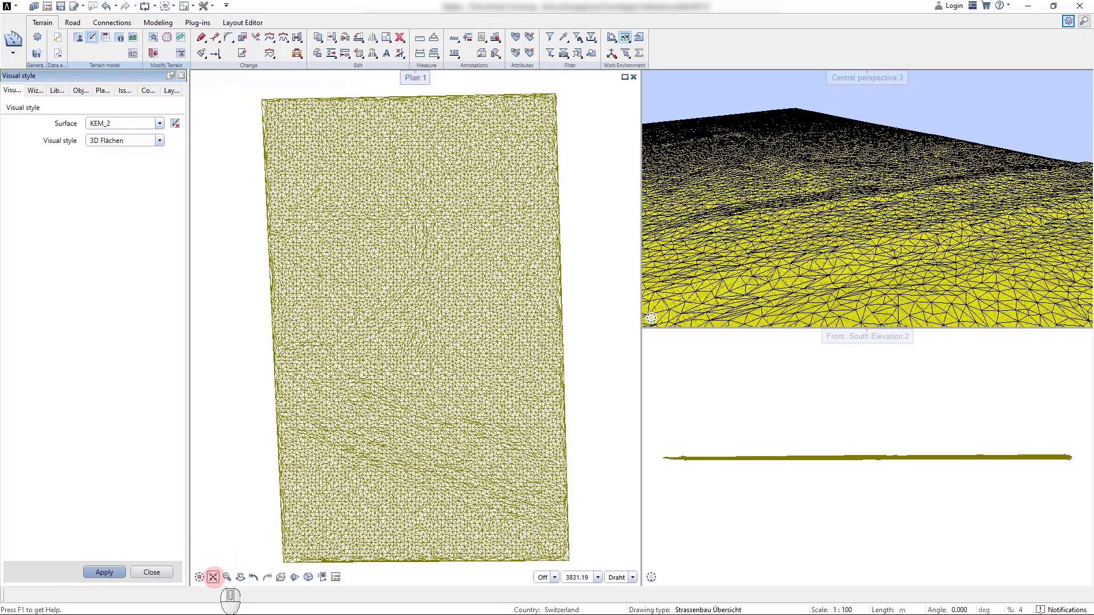
click(214, 578)
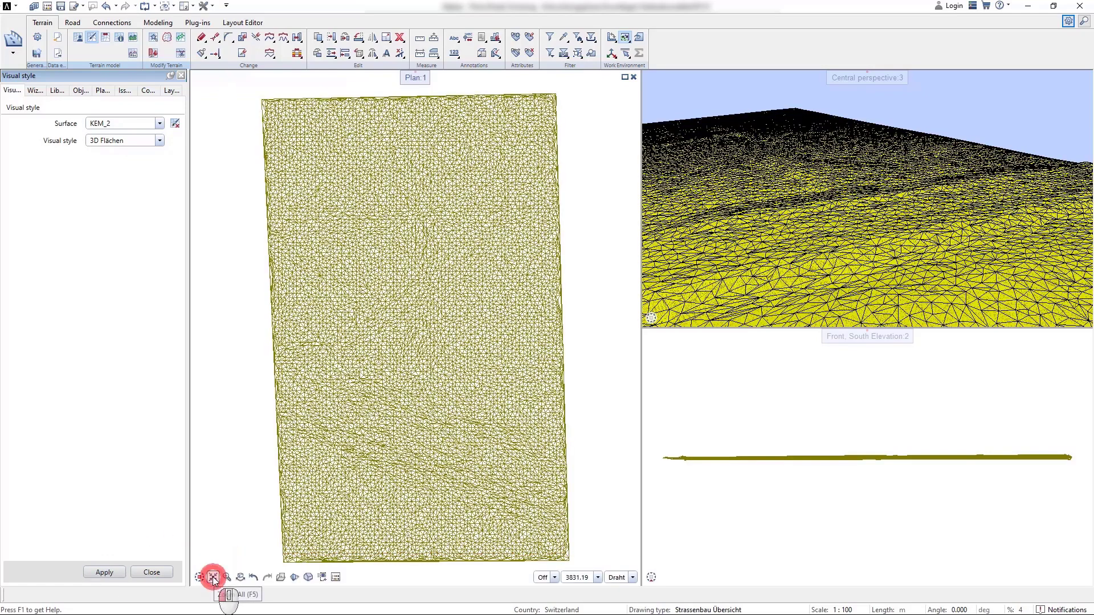
Step: Start a surface reduction of KEM_2 and draw a five-sided polygon inside the mesh in plan, tapering toward its lower edge
click(152, 55)
click(153, 56)
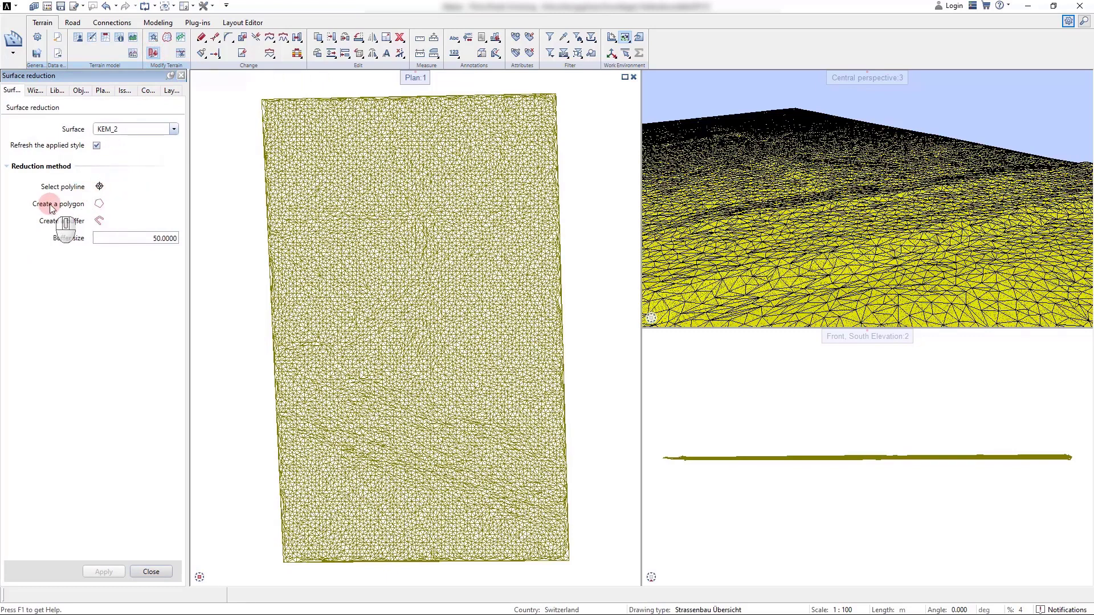
click(100, 204)
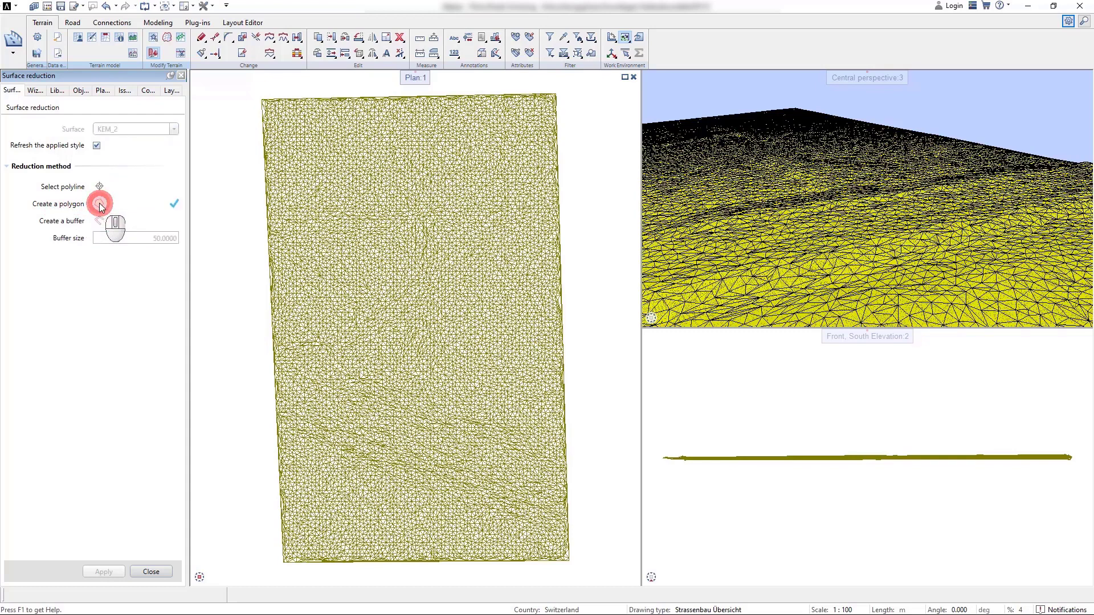
click(305, 129)
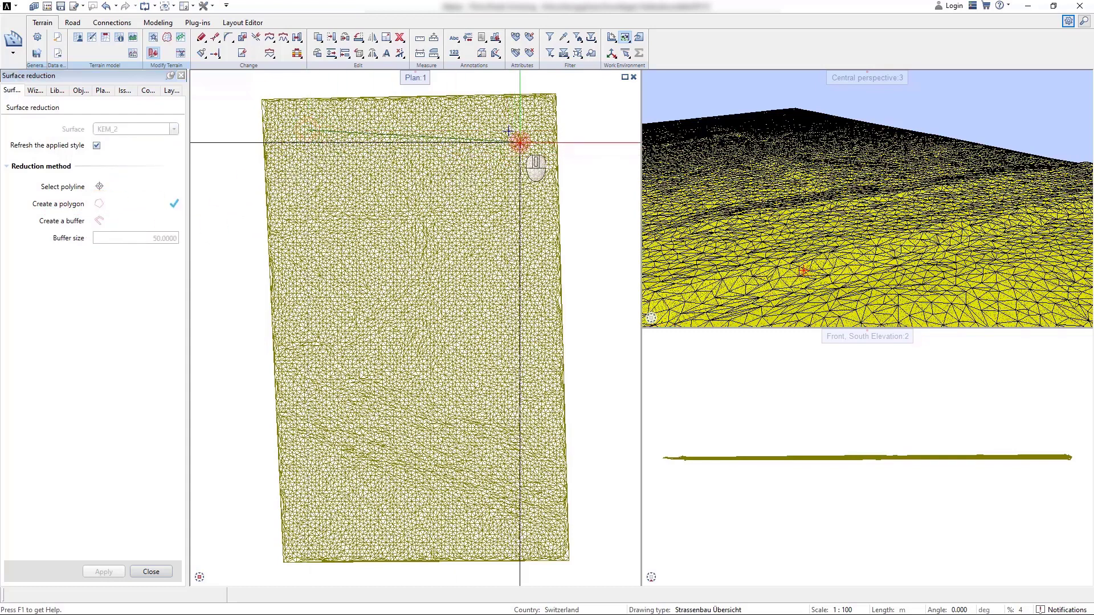
click(519, 142)
click(551, 351)
click(502, 503)
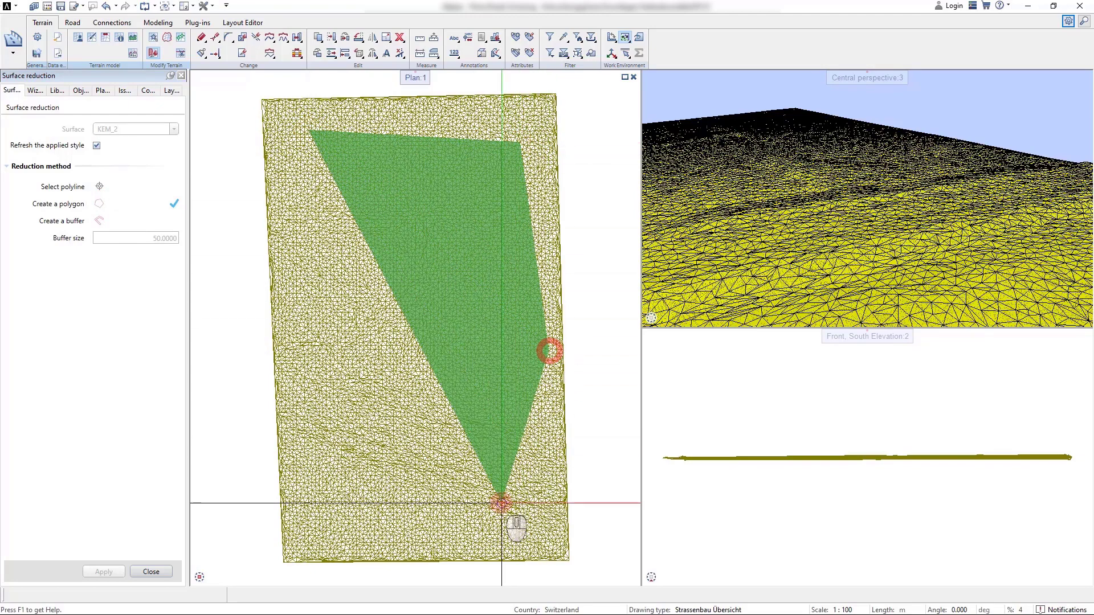
click(498, 519)
click(422, 520)
click(313, 207)
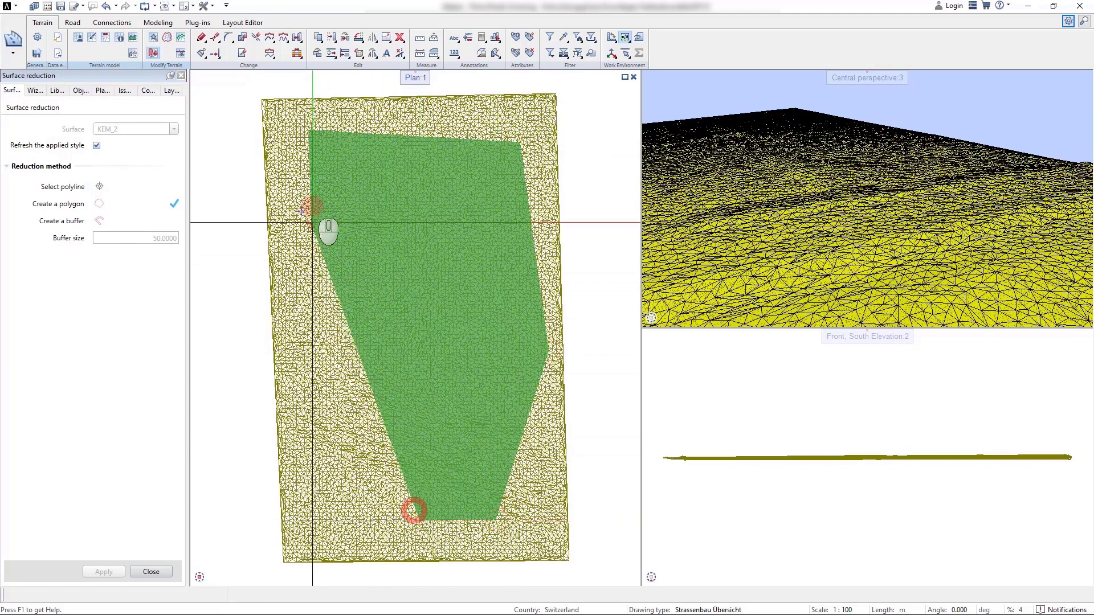
click(304, 131)
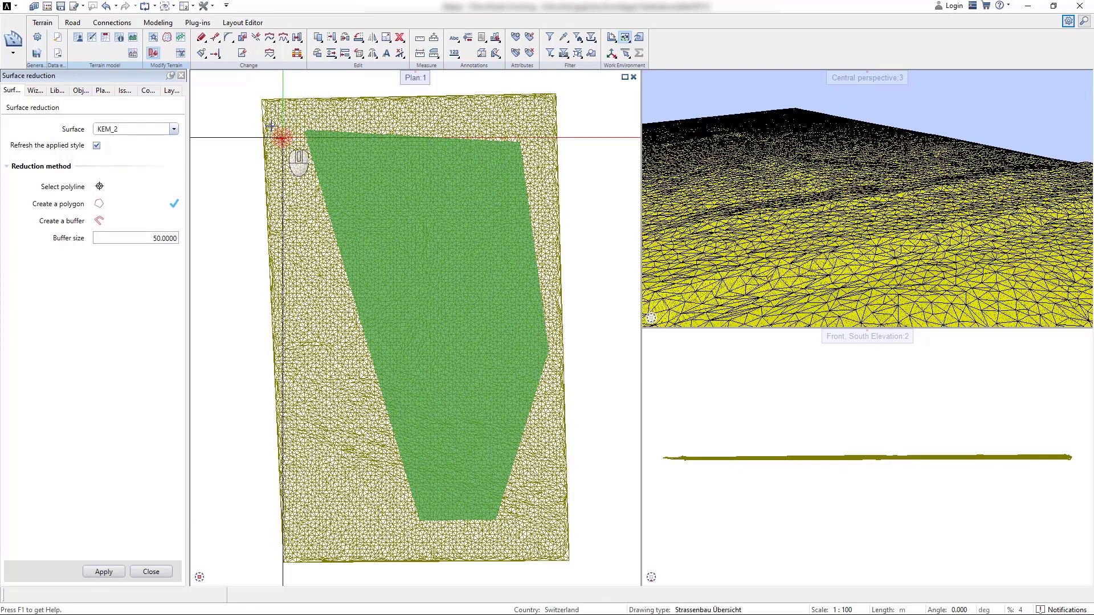
Step: Apply the polygon reduction to KEM_2, refreshing the applied style, and leave the surface reduction command
click(109, 574)
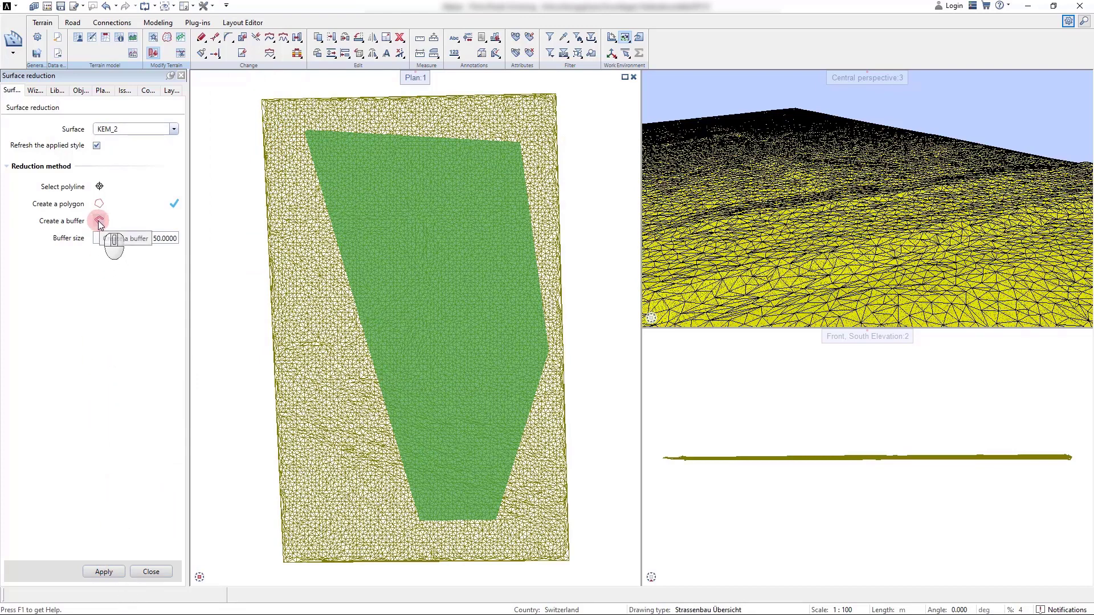
click(162, 238)
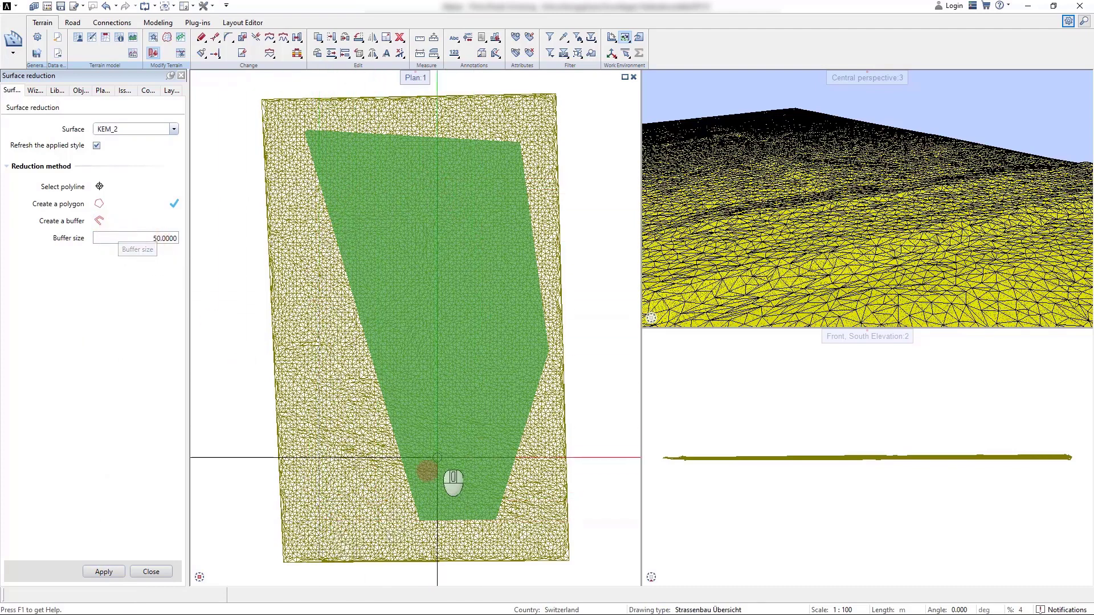
click(105, 571)
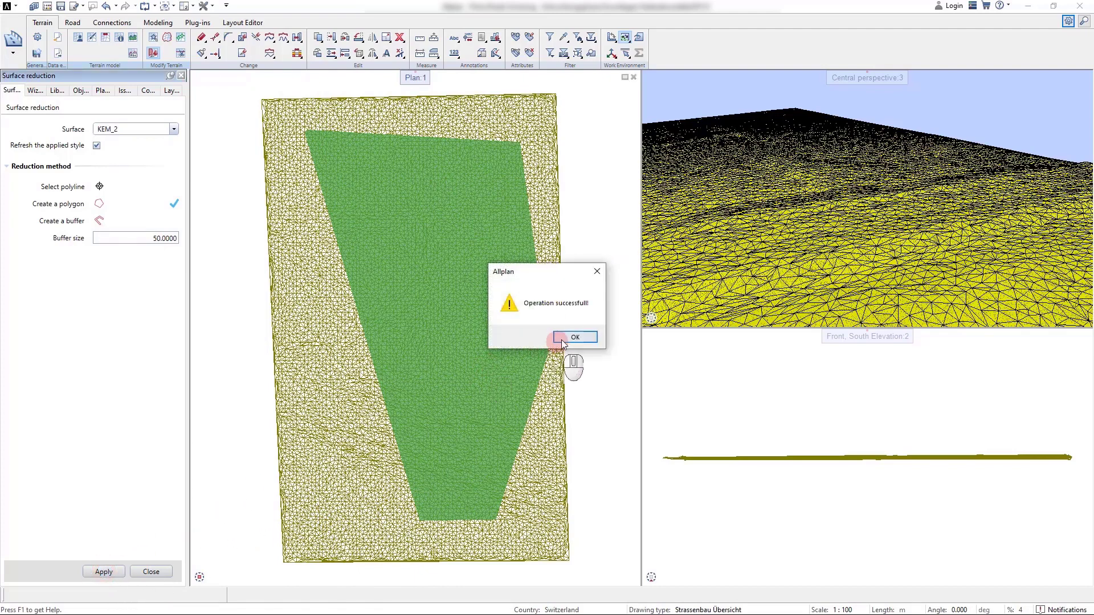
click(571, 338)
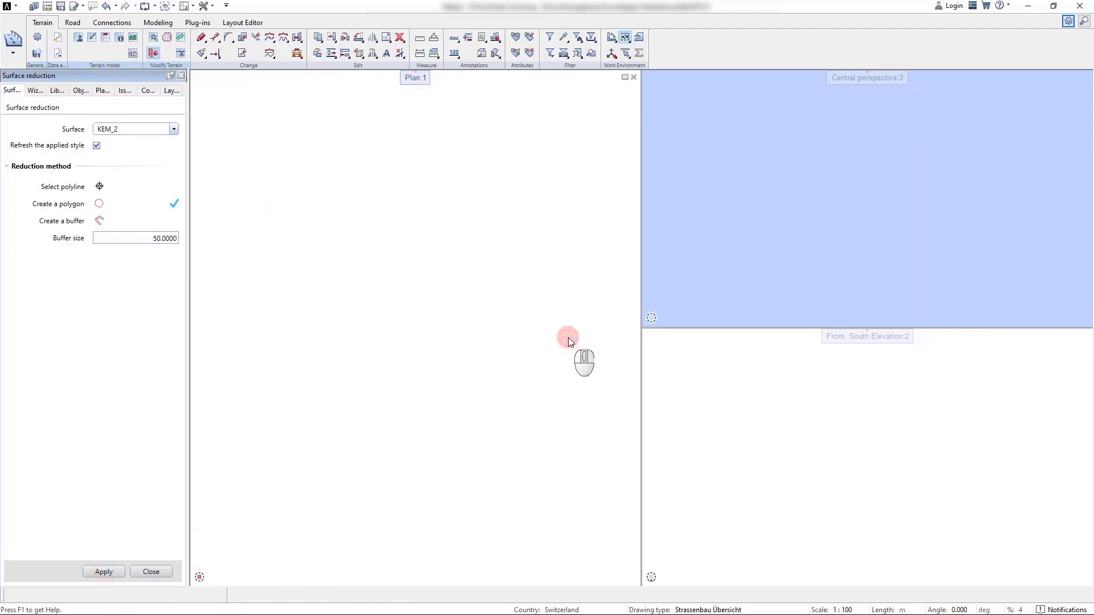
click(104, 53)
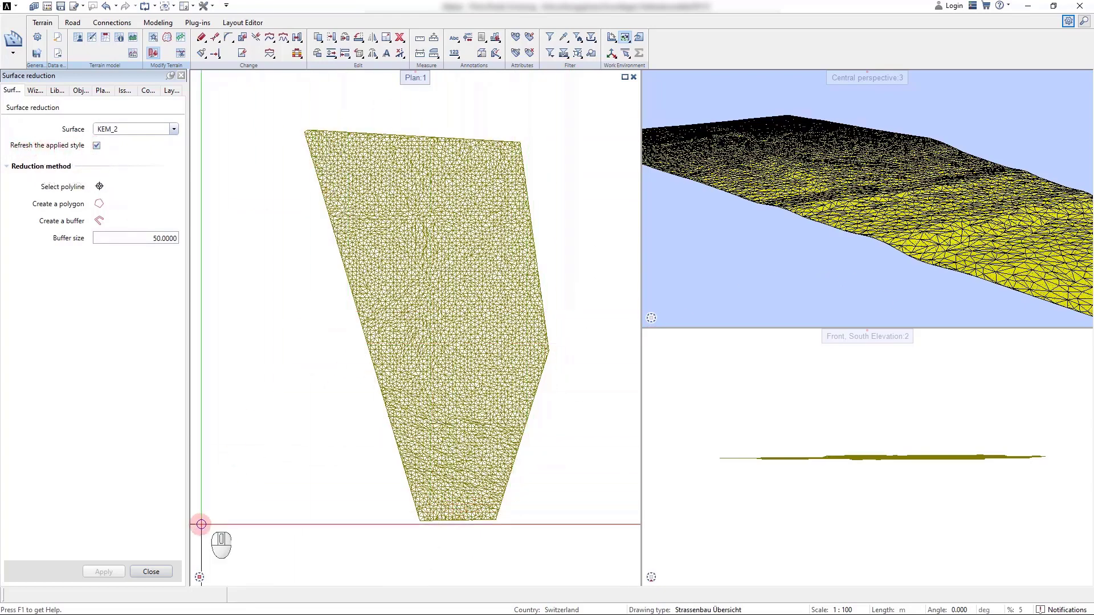
click(149, 571)
Step: Inspect the reduced KEM_2 mesh in perspective and compare its point and triangle counts with the other surfaces in the Surface Manager
drag(808, 228, 690, 157)
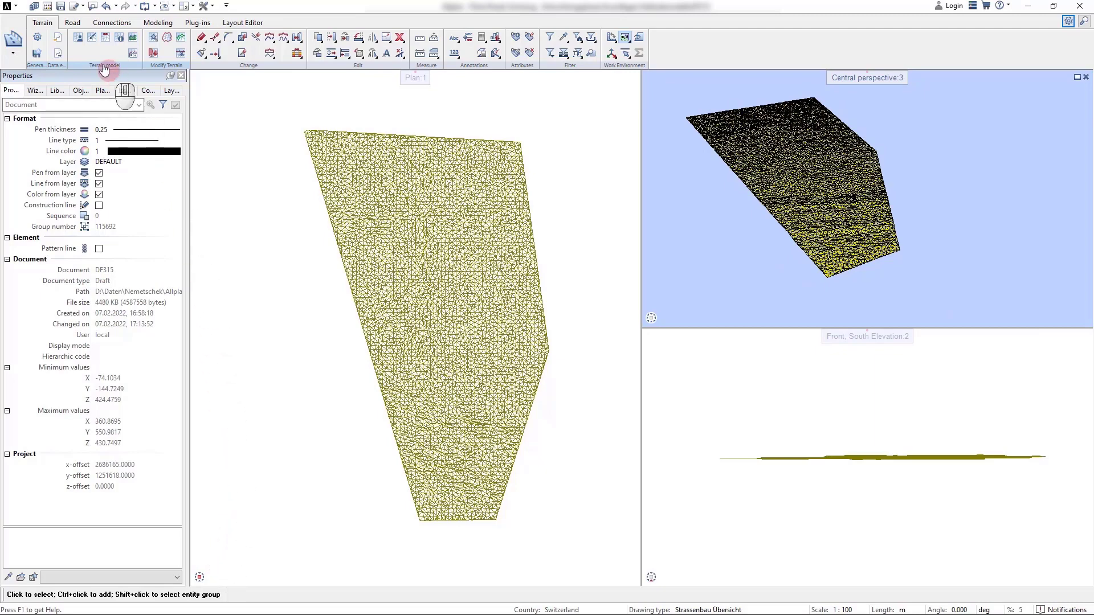
click(79, 38)
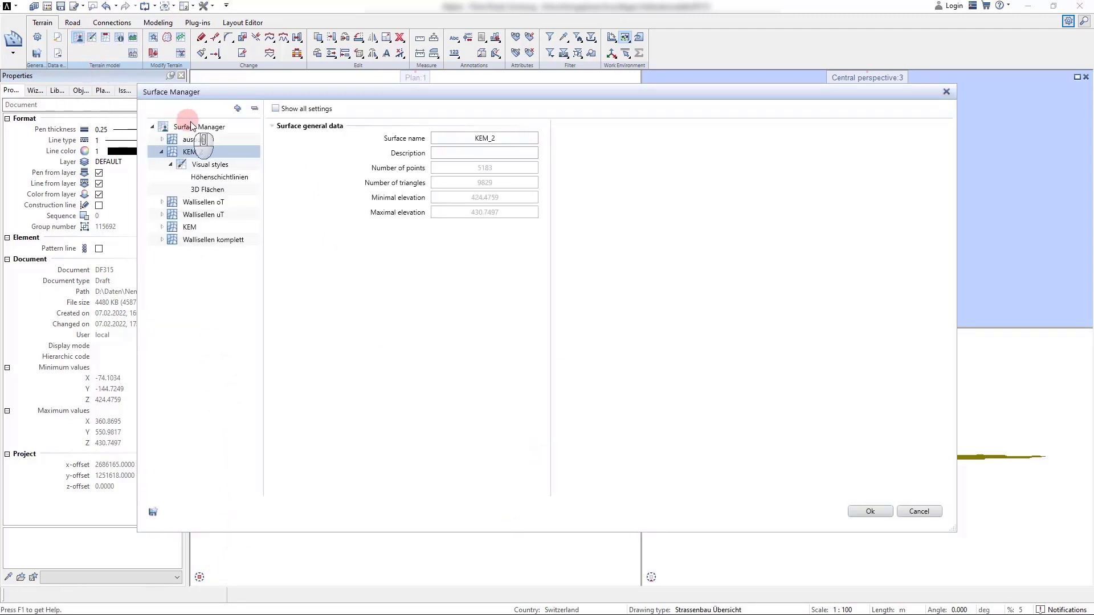
click(194, 128)
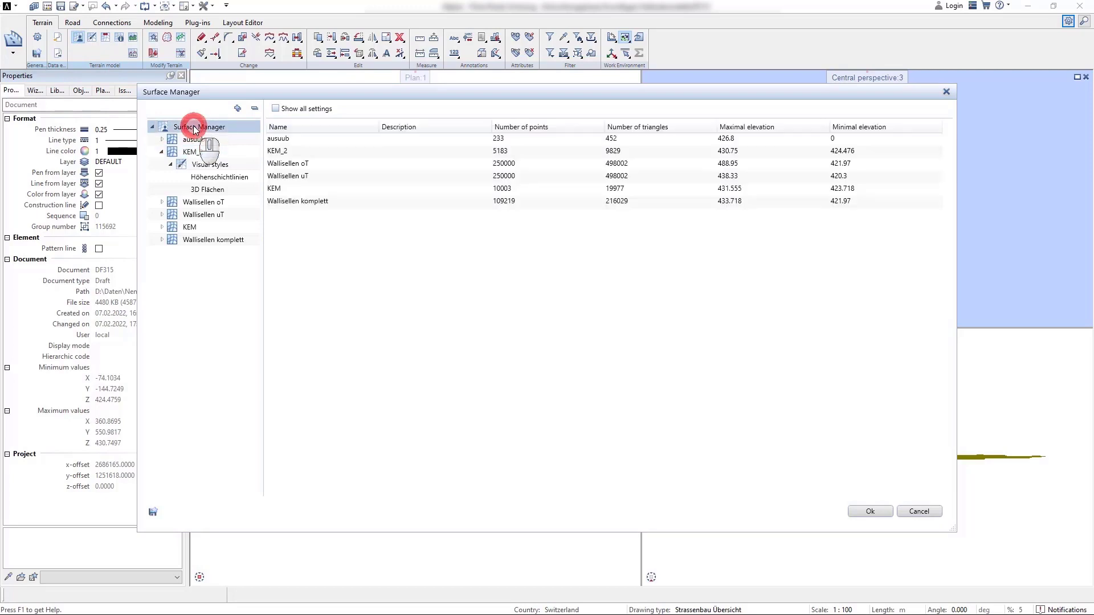
click(277, 151)
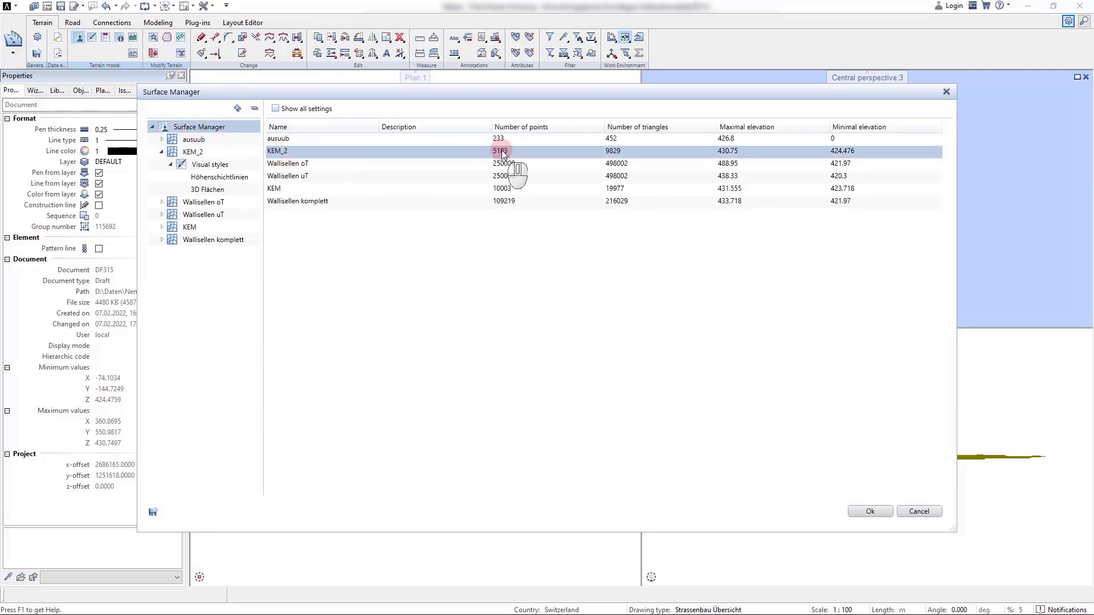